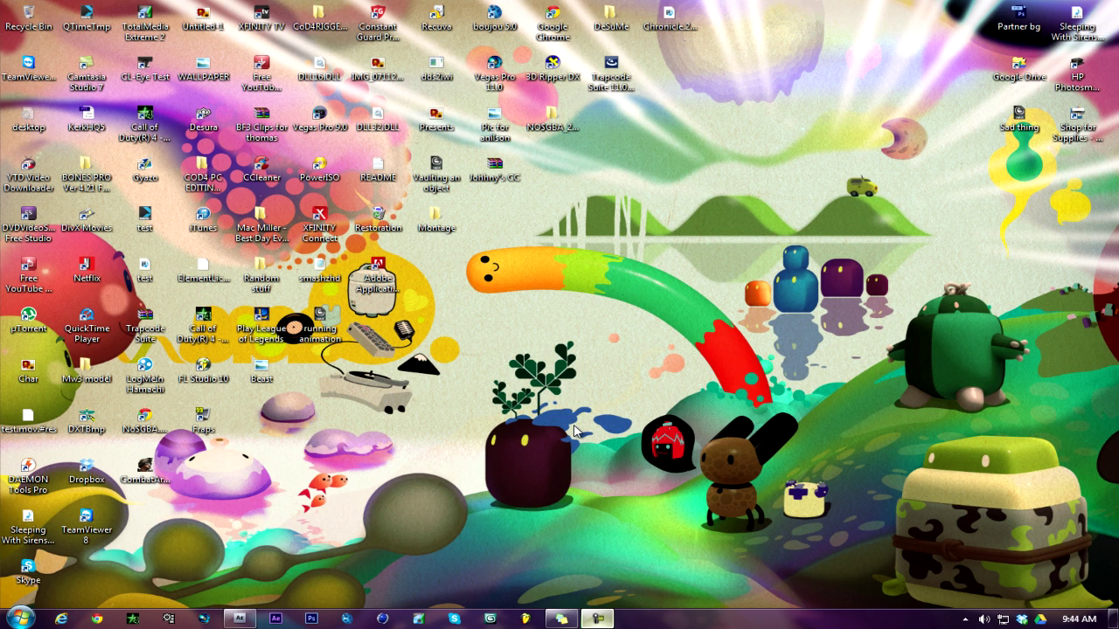
Launch Adobe After Effects from the taskbar icon
left_click(241, 619)
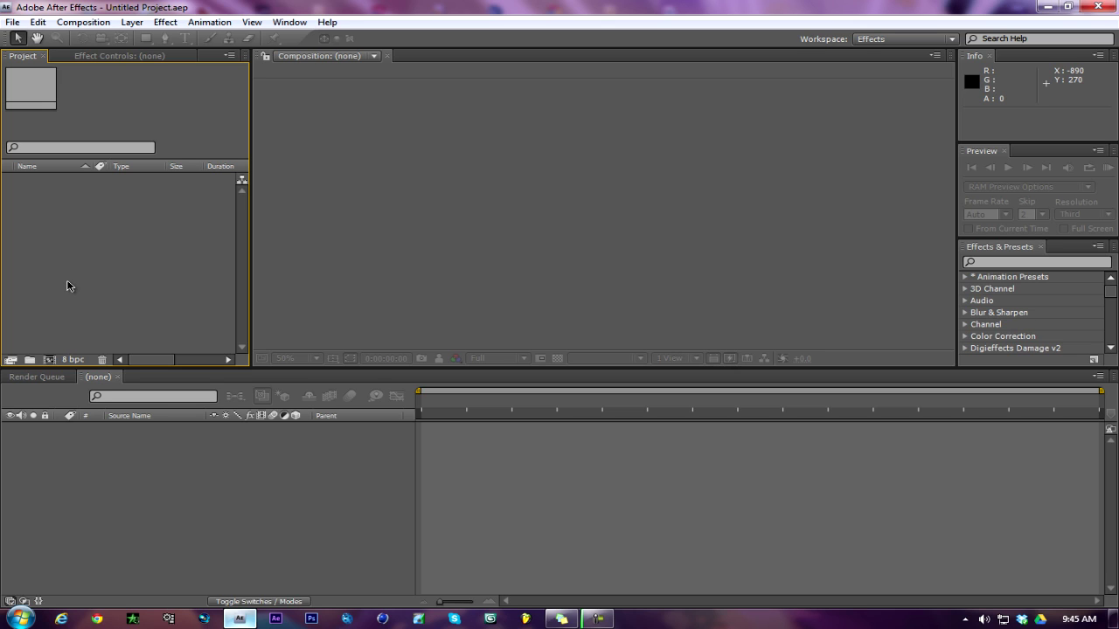
Create Comp 1 with default 1280×720, 30 fps settings and dismiss the colour-scheme prompt
left_click(50, 360)
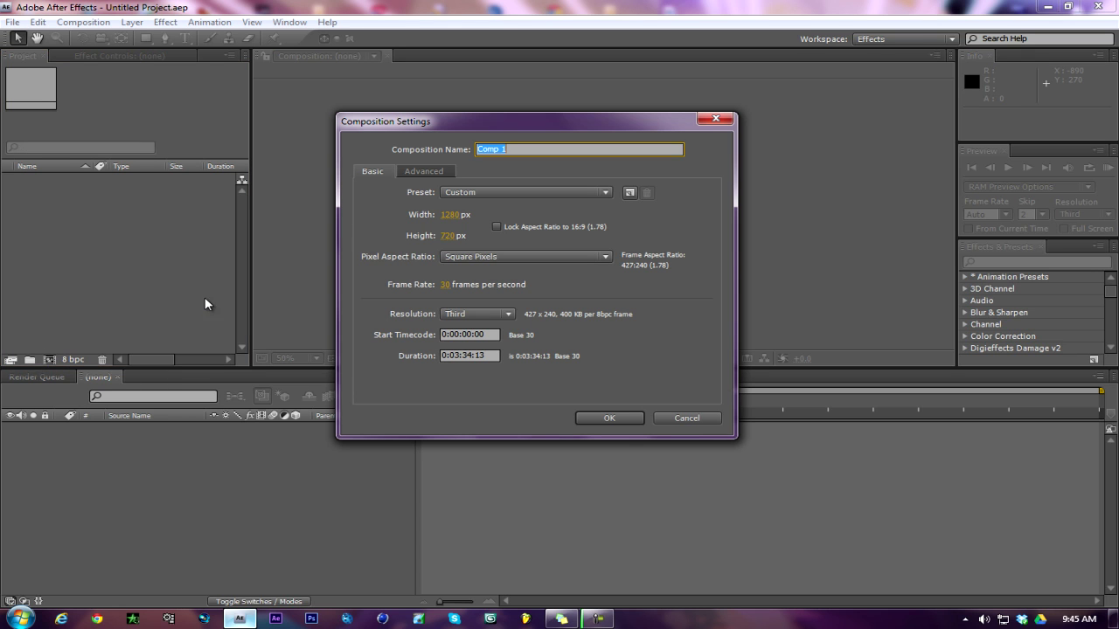
left_click(593, 419)
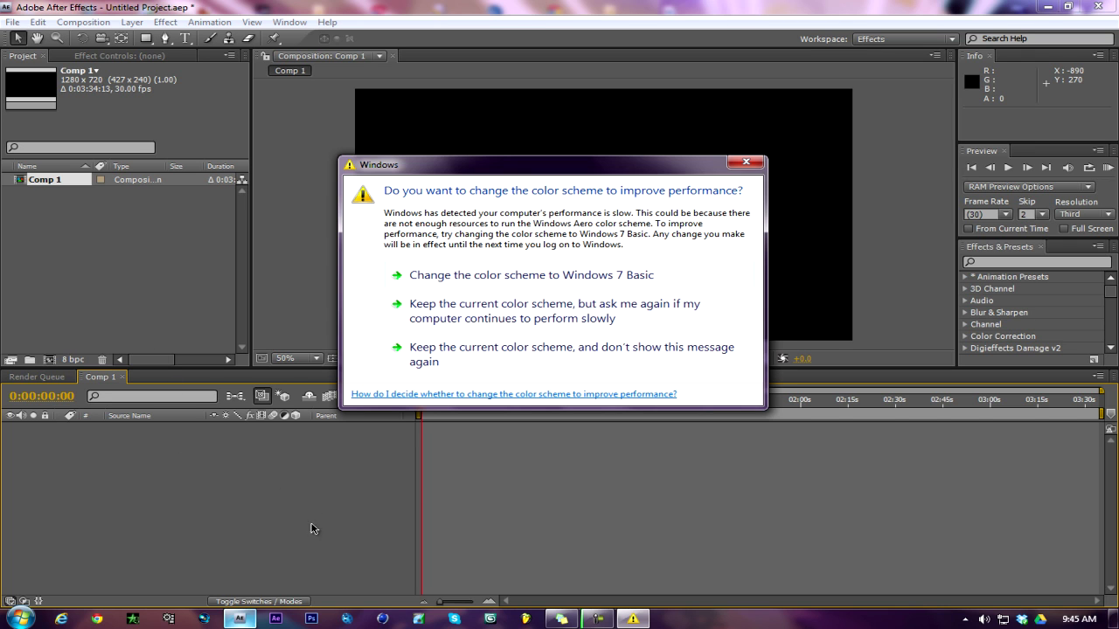
left_click(623, 281)
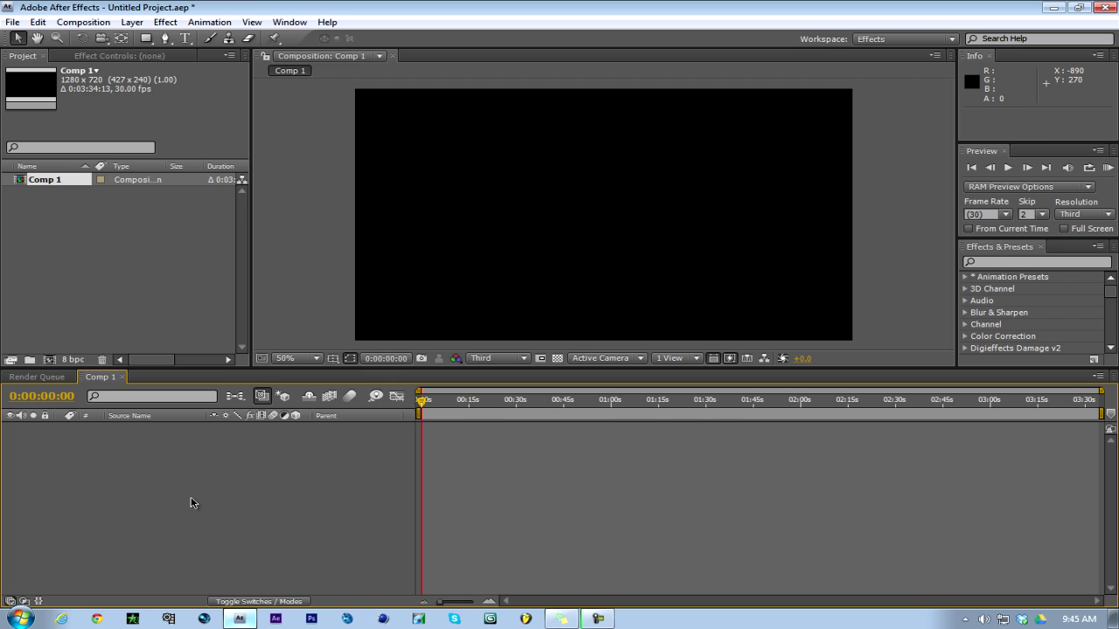
Add a new text layer to the composition reading VARIALZ
right_click(159, 523)
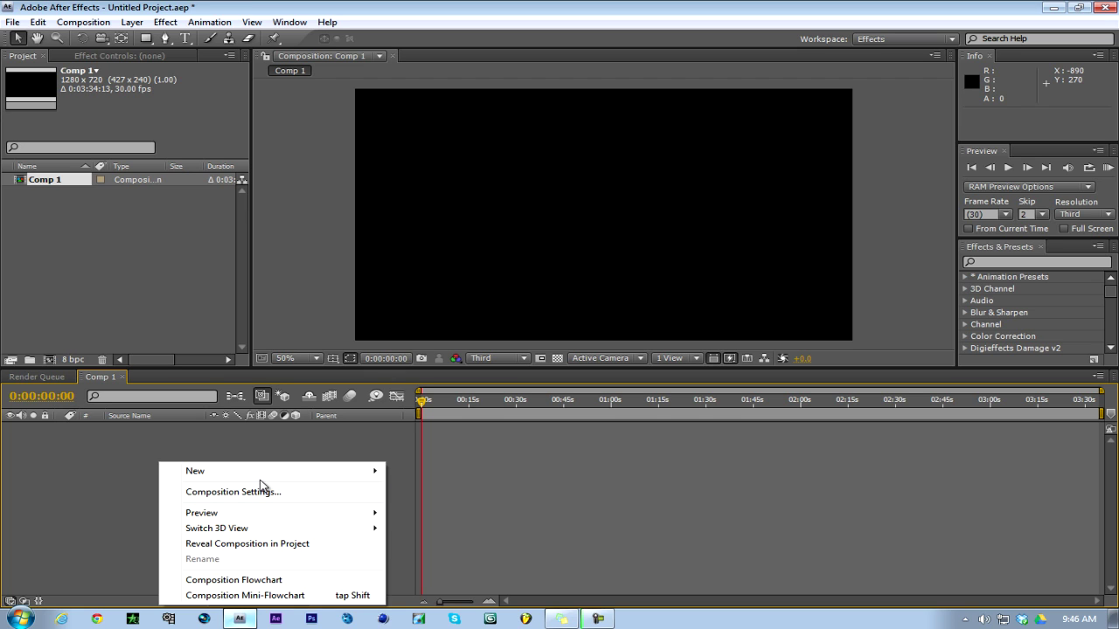
mouse_move(328, 470)
left_click(411, 487)
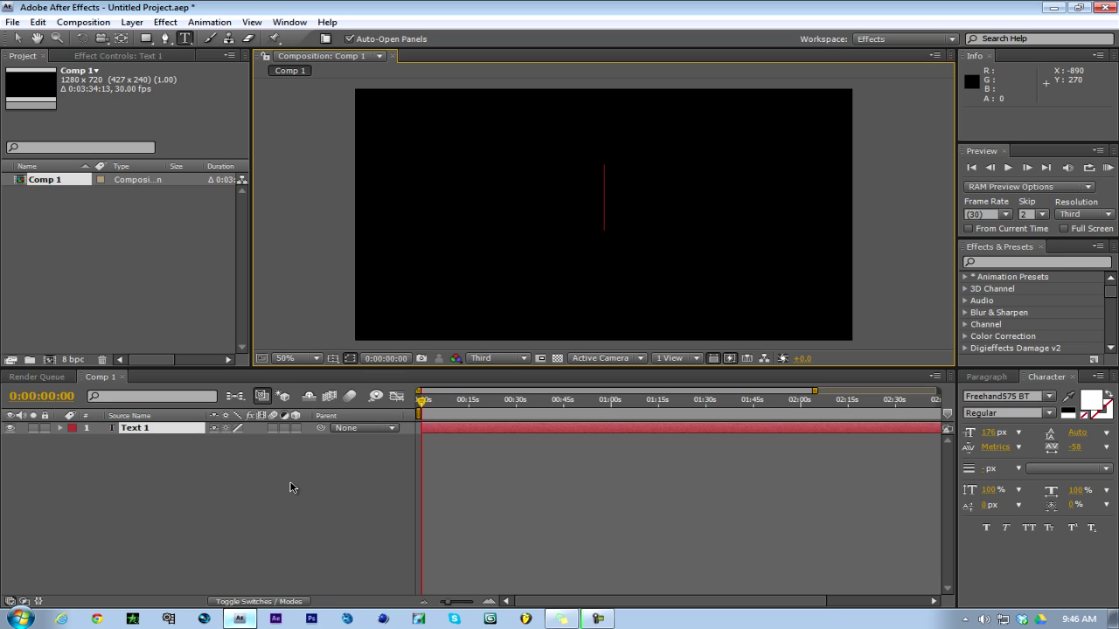
type("VARIALZ")
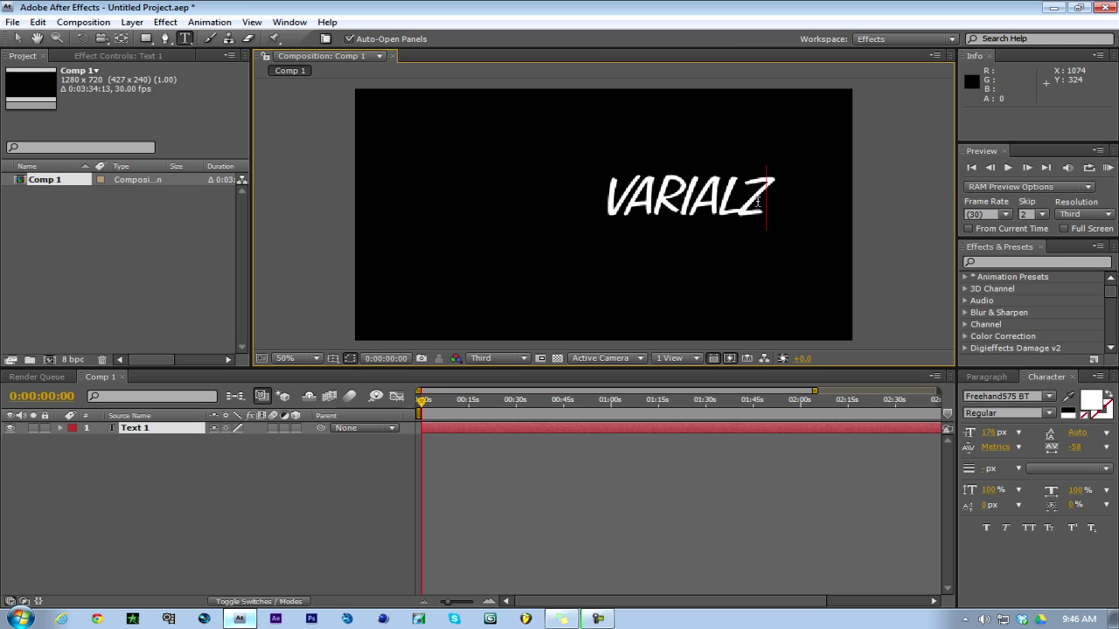
Set the VARIALZ text to TYPOGRAPH PRO Light and centre it in the frame
key("ctrl+a")
left_click(1019, 395)
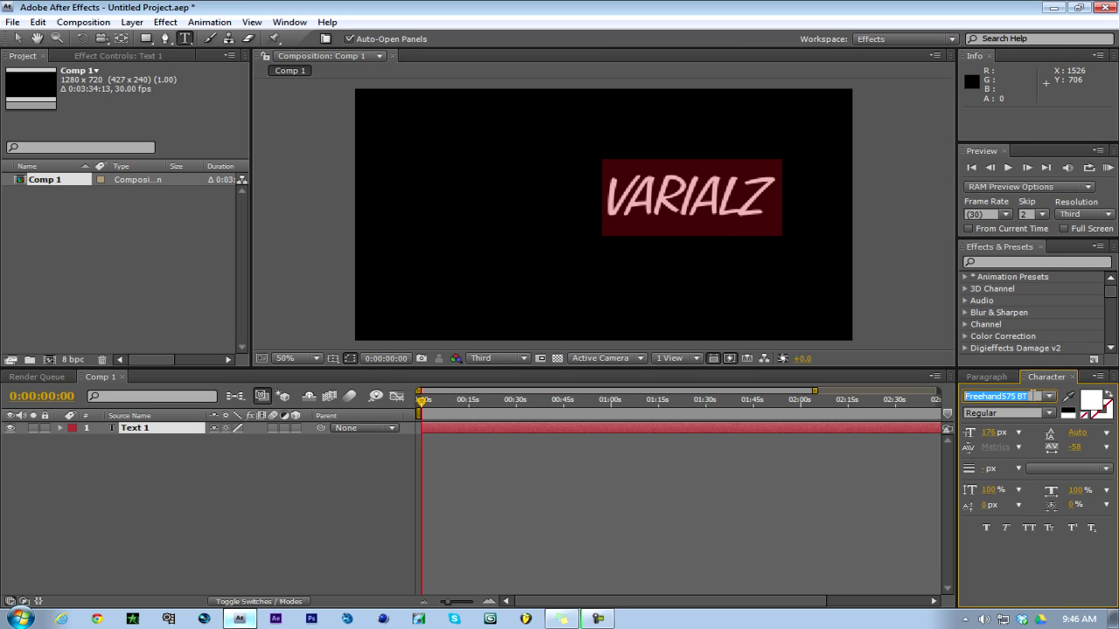
scroll(1032, 399, "up", 3)
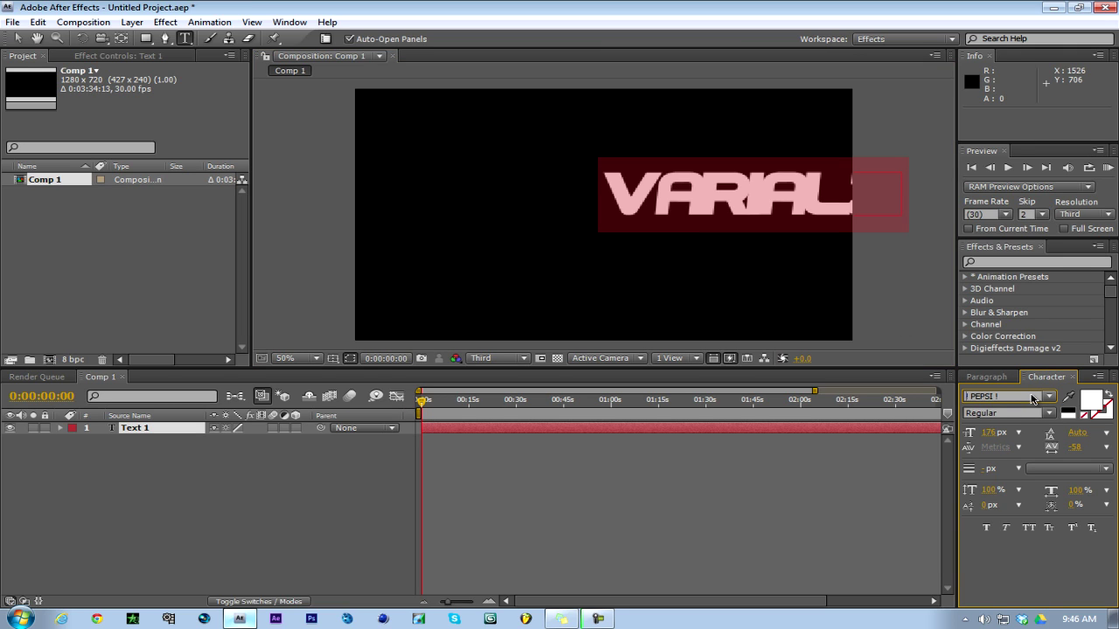
scroll(1032, 399, "up", 2)
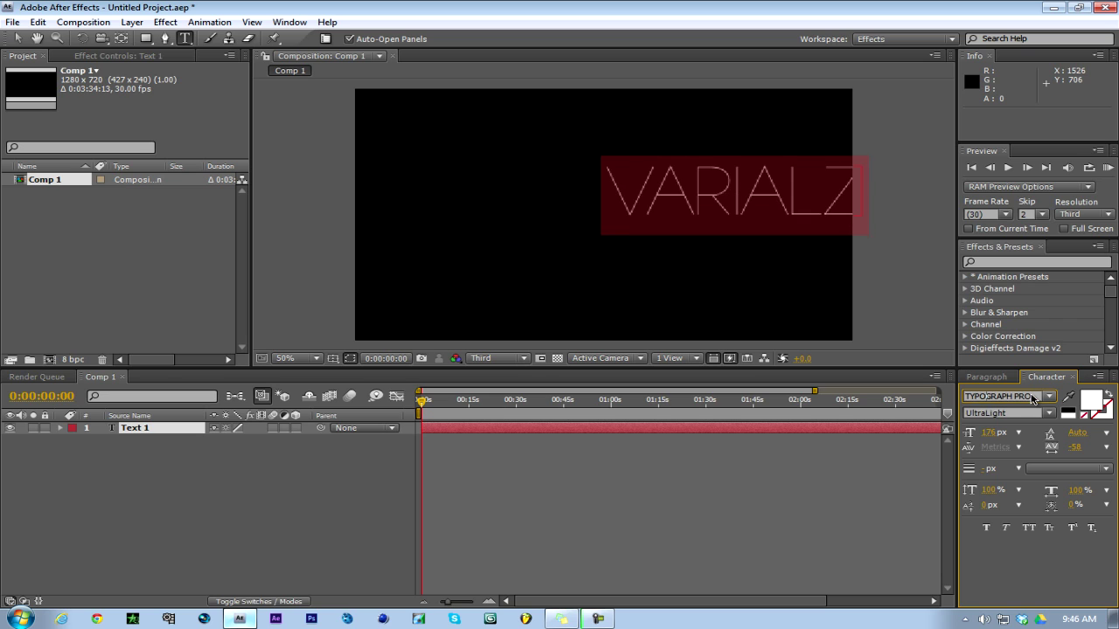
left_click(1049, 413)
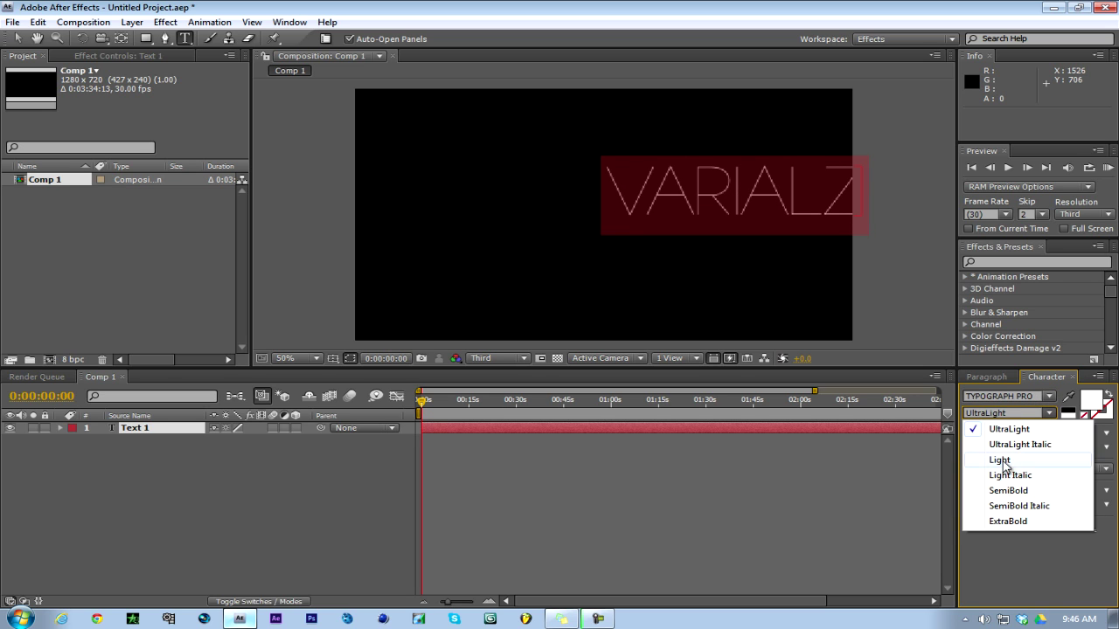
left_click(1007, 464)
left_click_drag(896, 266, 769, 216)
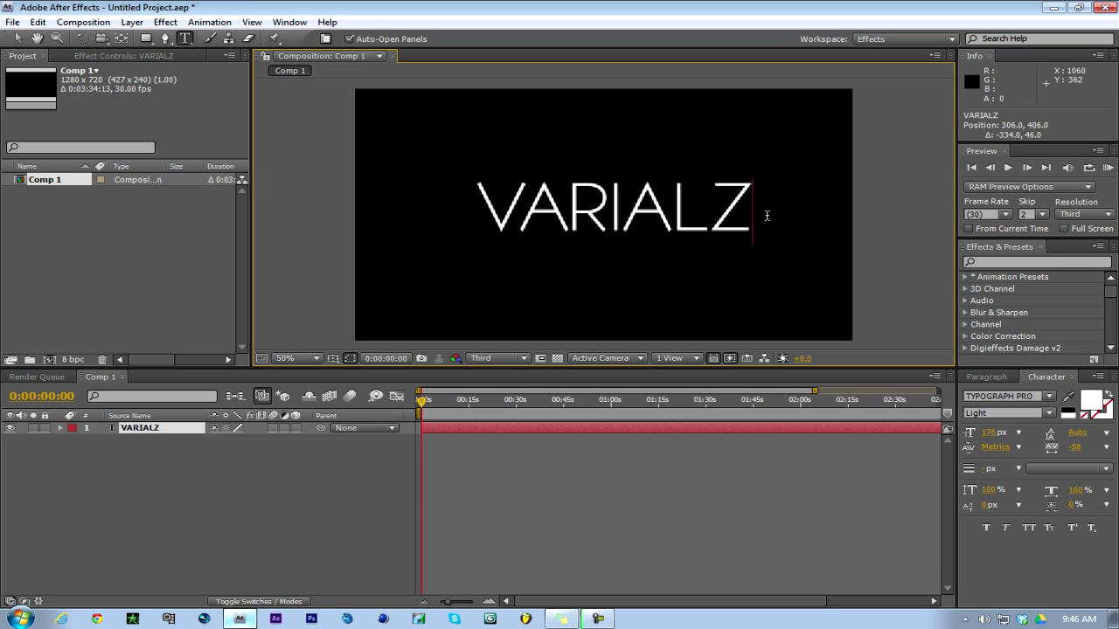
Show the VARIALZ layer's Opacity with T, test it at 59%, and return it to 100%
left_click(394, 471)
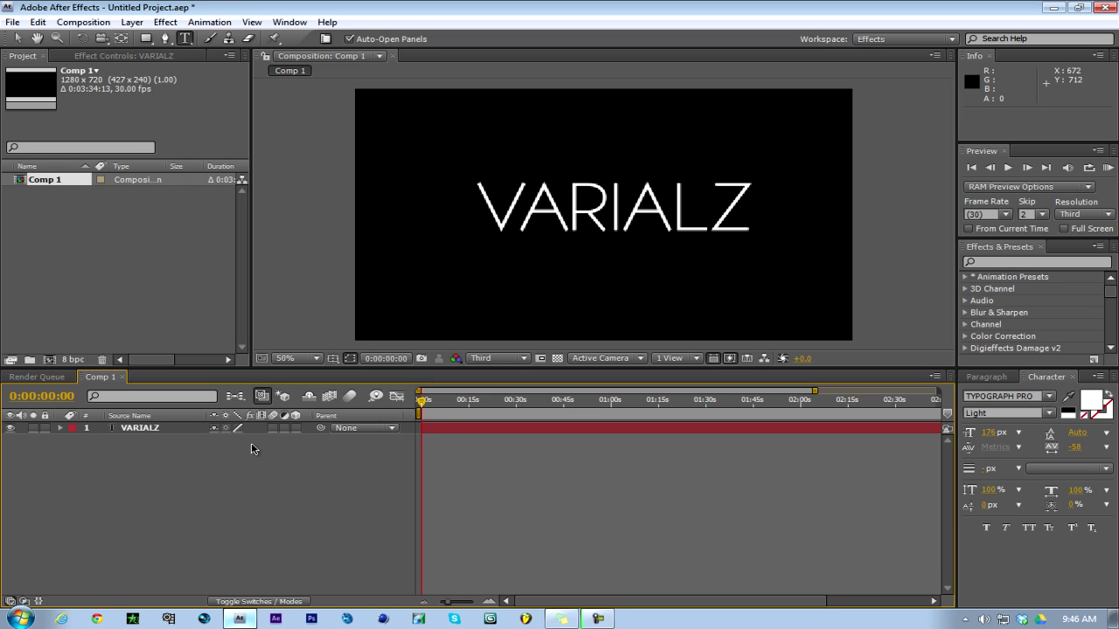
left_click(171, 429)
key("t")
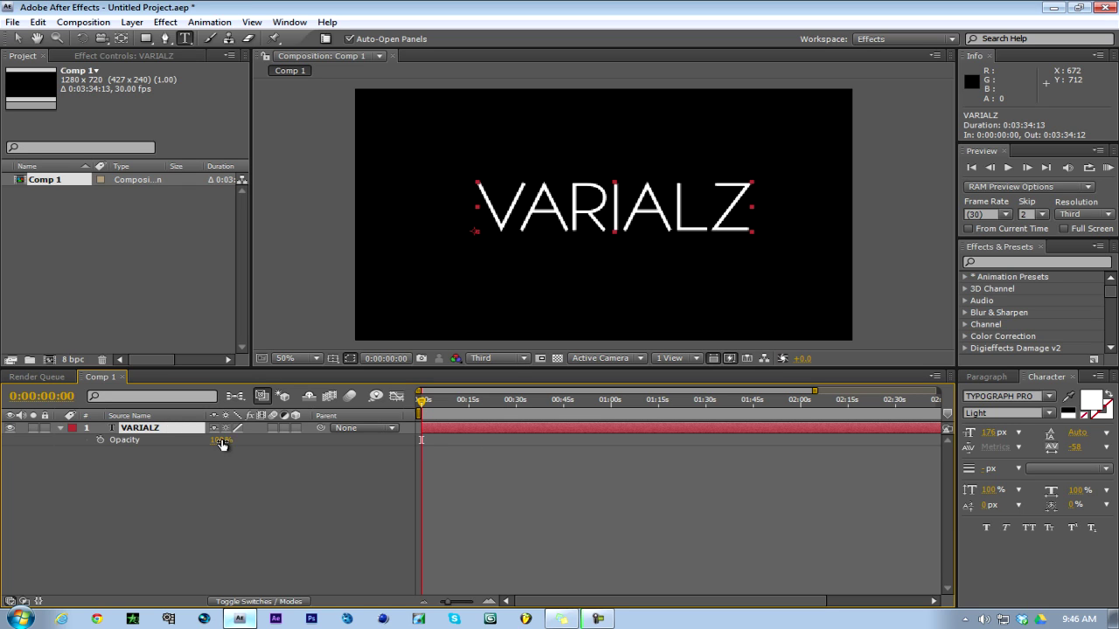
left_click_drag(222, 443, 412, 474)
left_click(376, 474)
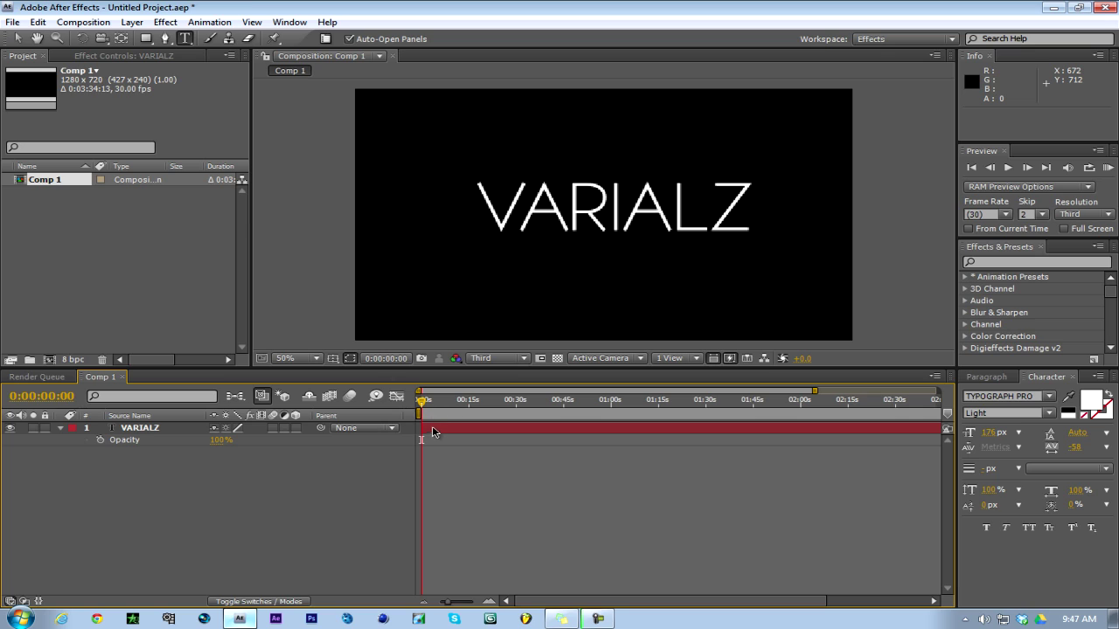
left_click(432, 428)
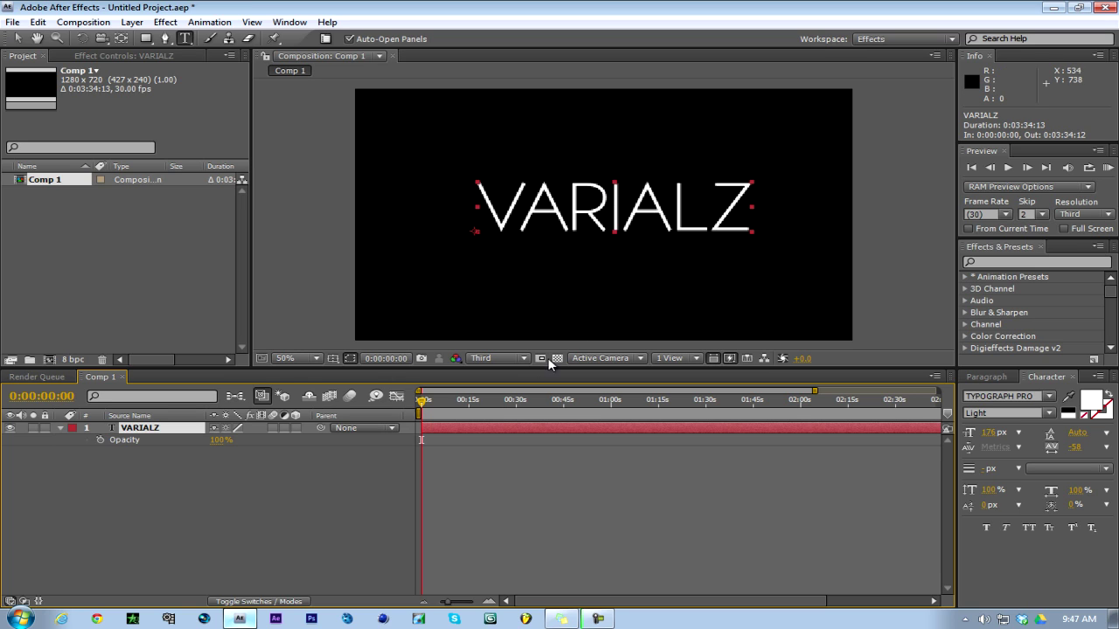
Replace the VARIALZ text with the scrambled letters QKFUTGK
left_click(479, 429)
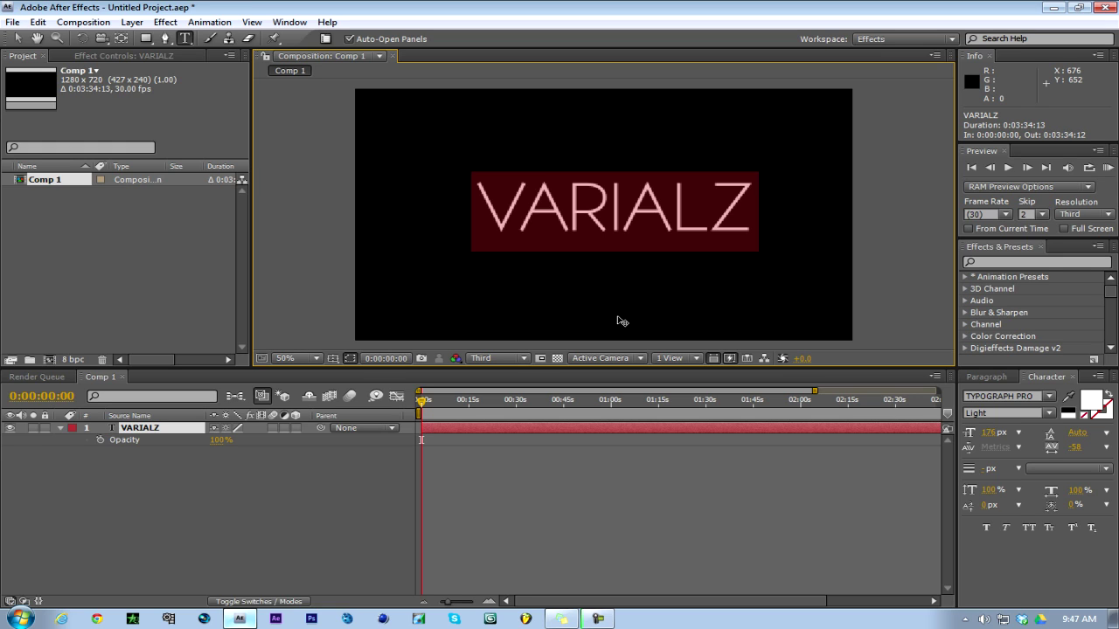
type("QKFU")
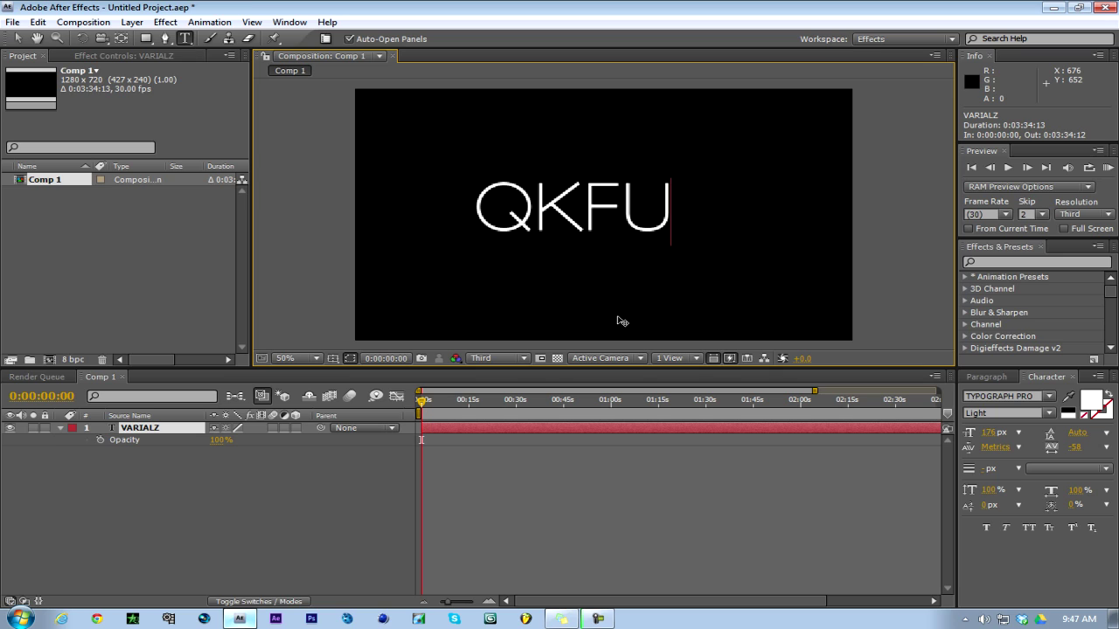
type("TGK")
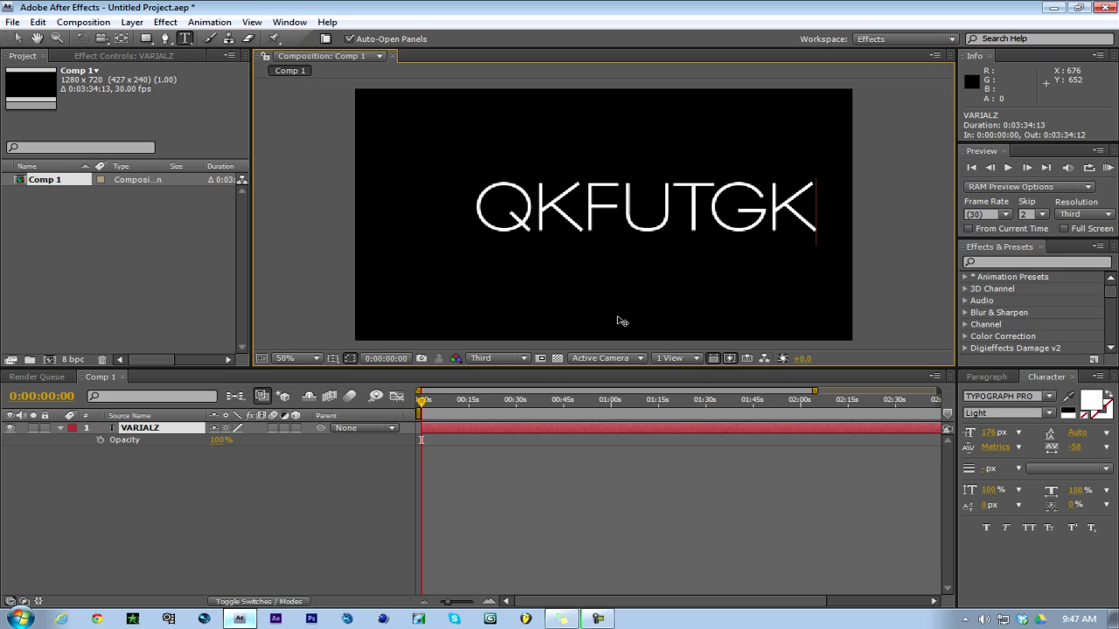
left_click(476, 426)
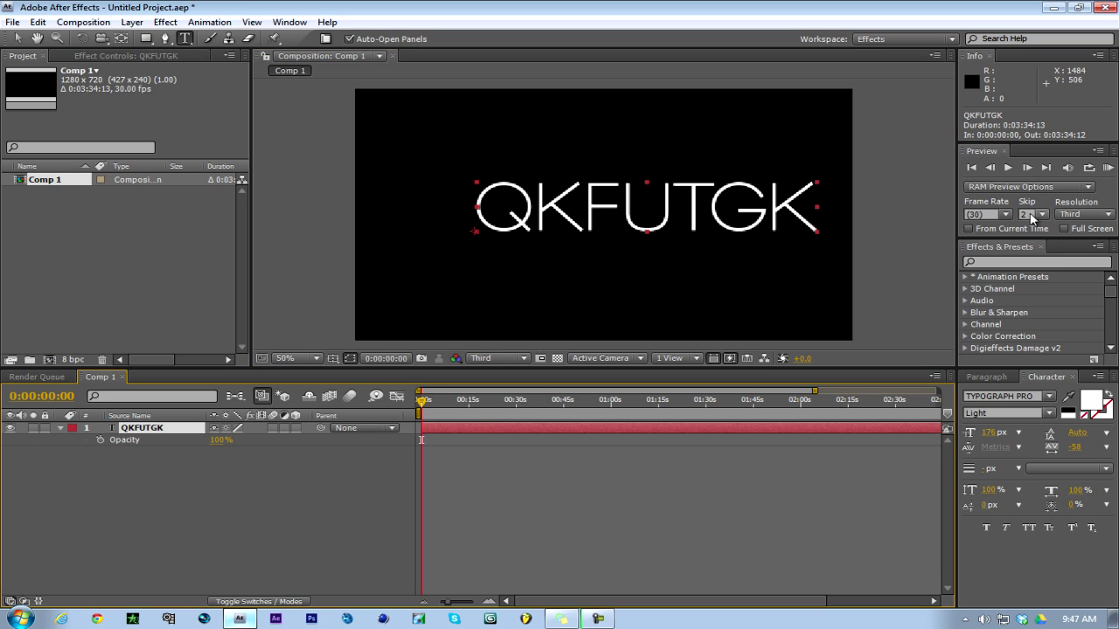
Zoom the timeline in on its first seconds and set the current time to 2:04
left_click(1025, 164)
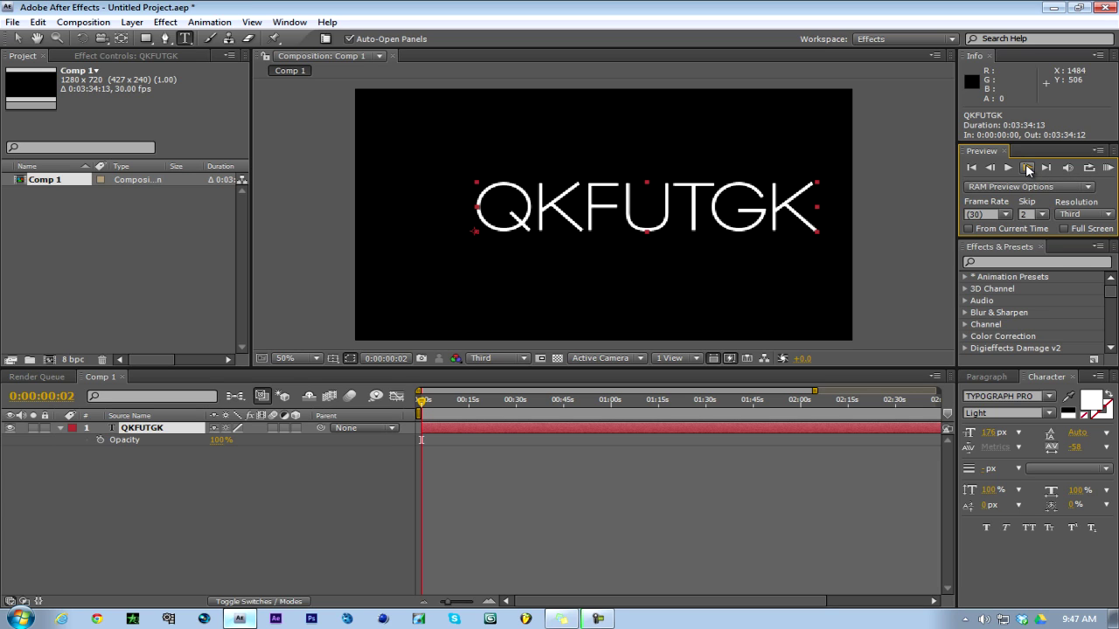
left_click(489, 601)
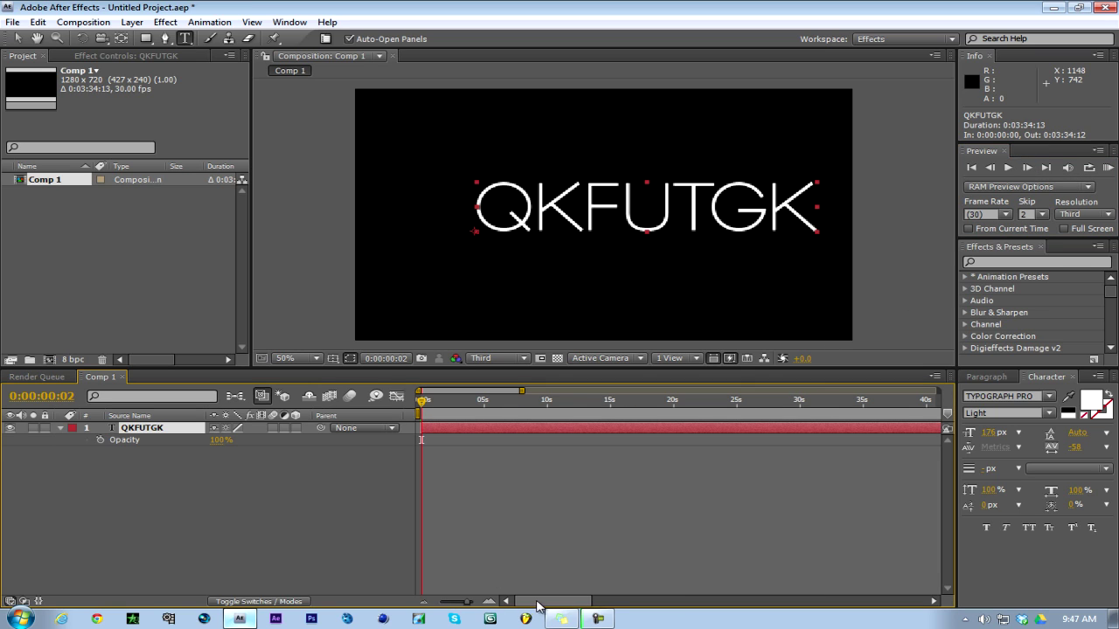
left_click(488, 601)
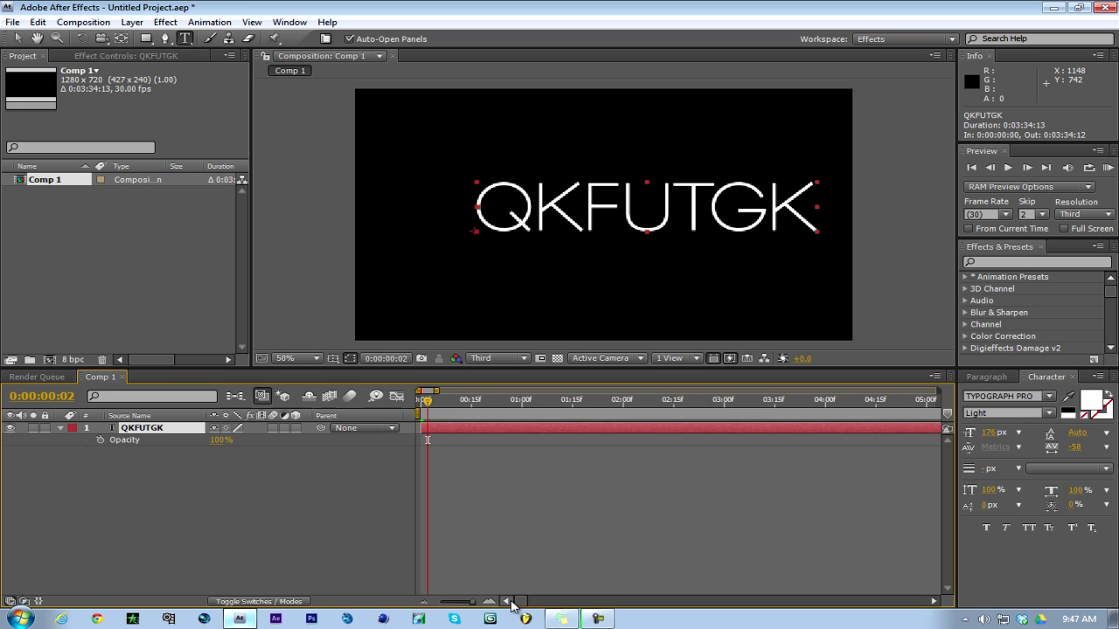
left_click_drag(428, 400, 637, 400)
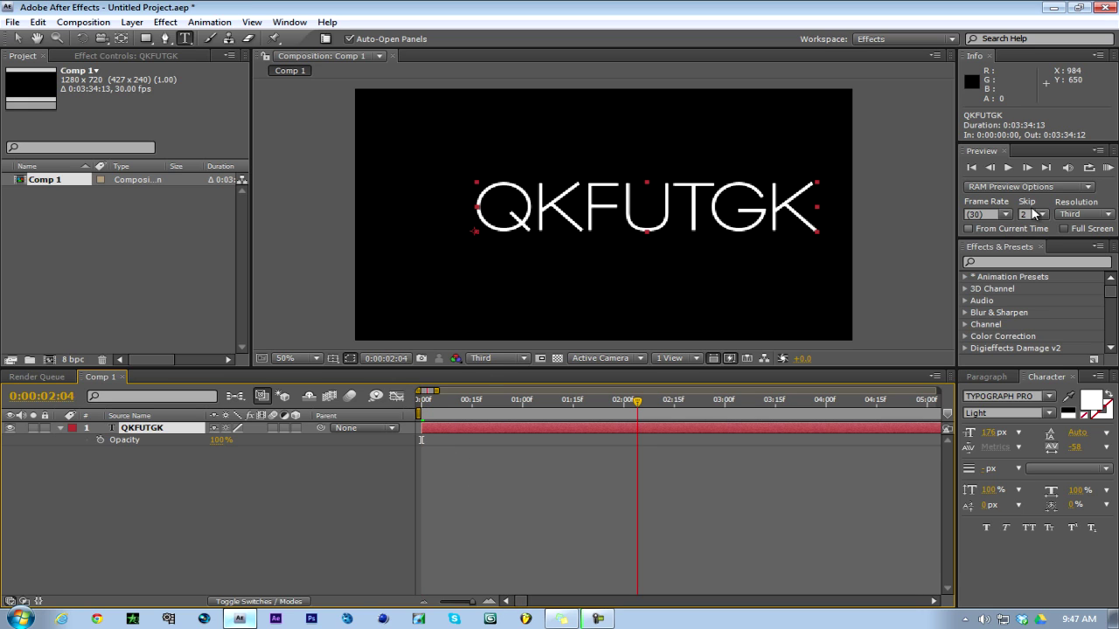
At frame 2, split the QKFUTGK layer and delete the final K, leaving QKFUTG
left_click(442, 400)
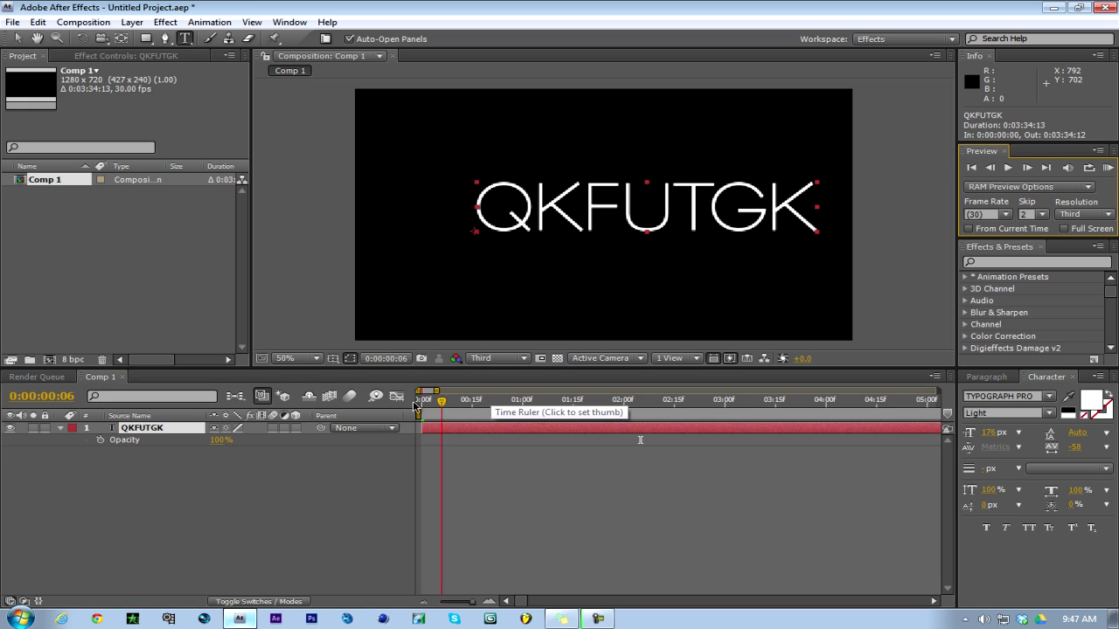
left_click(416, 401)
left_click(1027, 167)
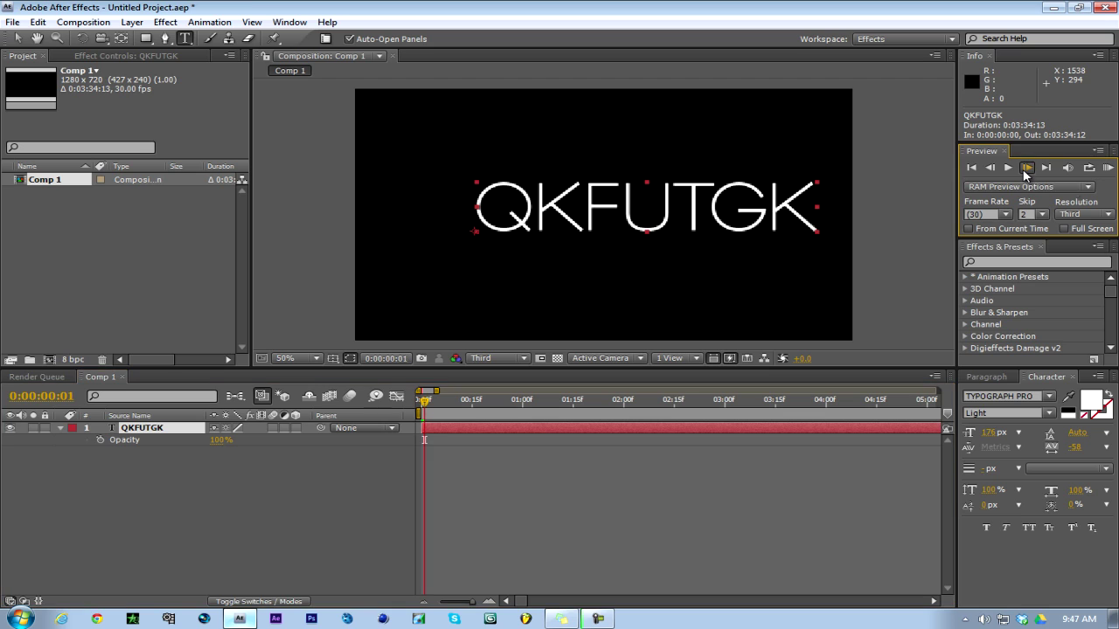
left_click(1027, 168)
left_click(536, 430)
key("ctrl+shift+d")
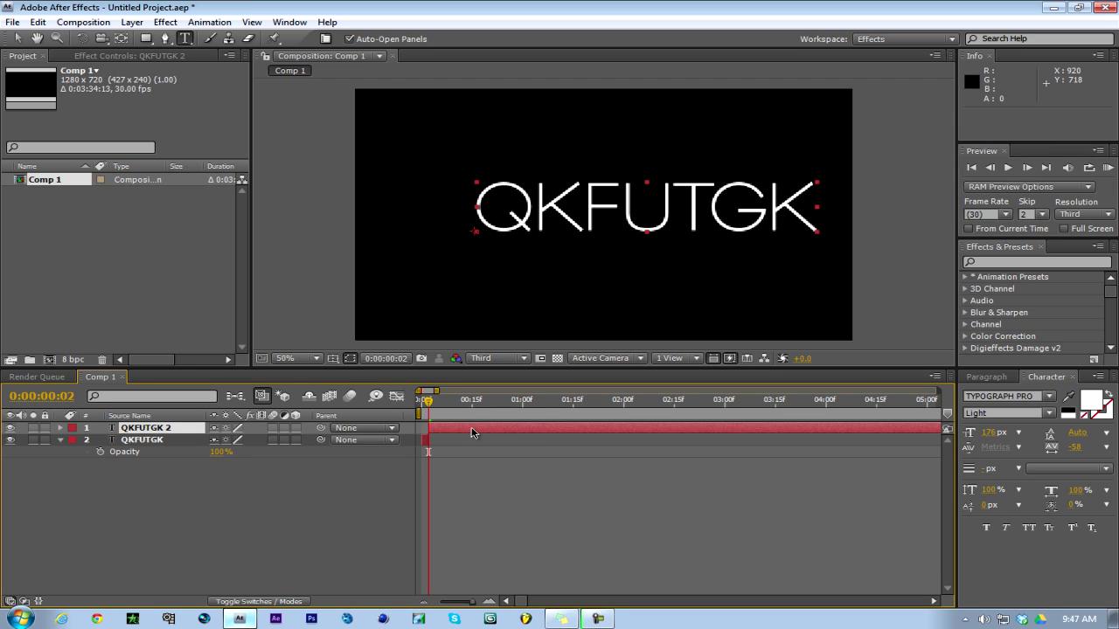
double_click(471, 431)
left_click_drag(767, 212, 827, 213)
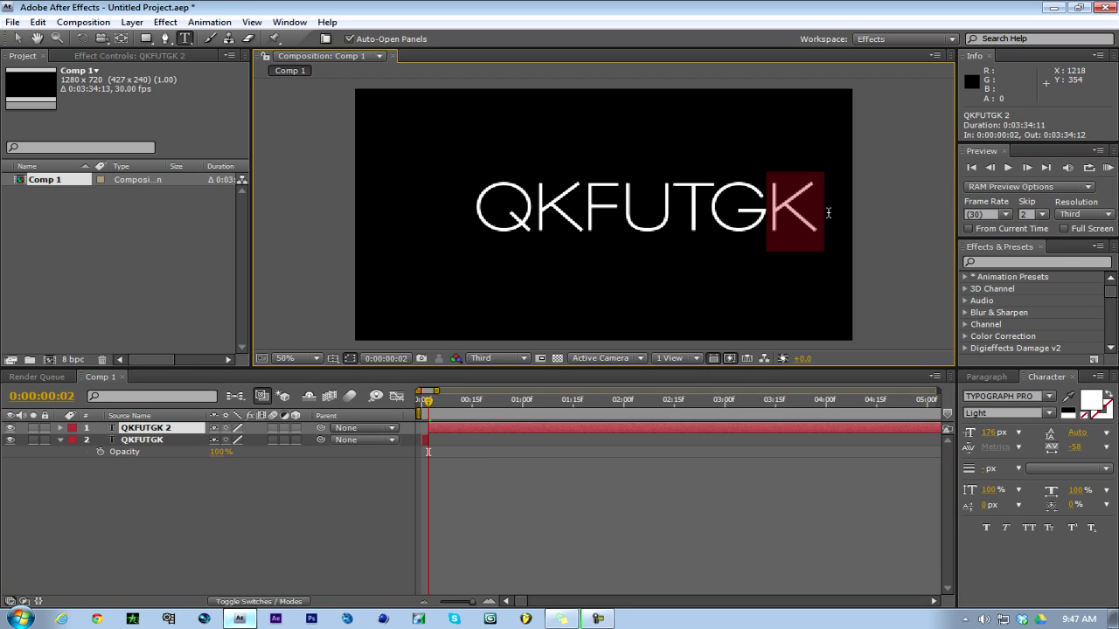
key("BackSpace")
left_click(553, 429)
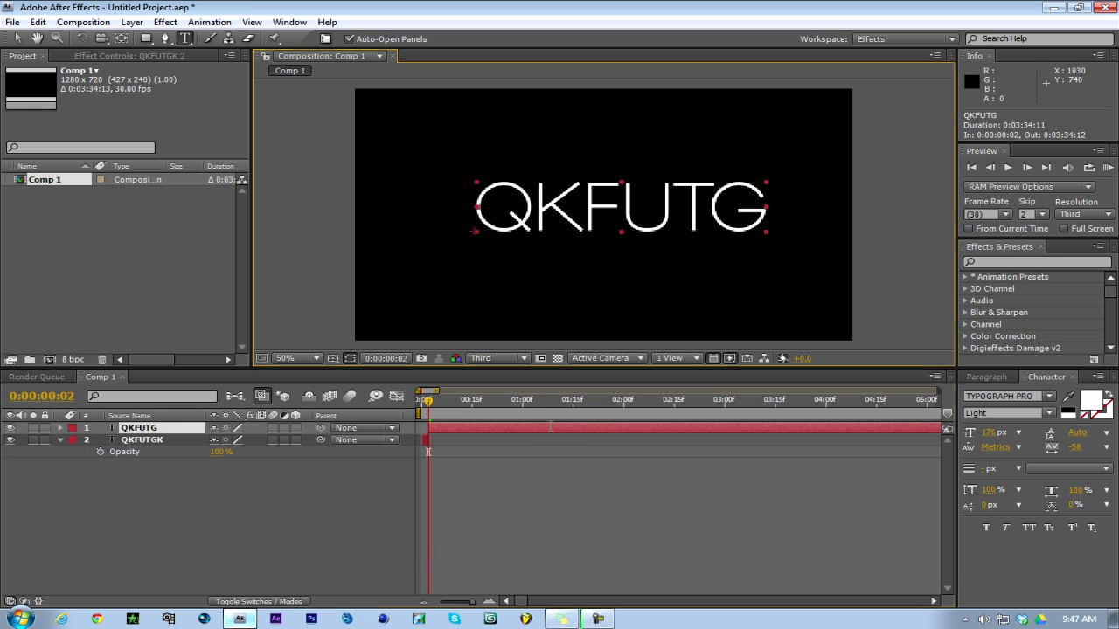
Two frames later, split QKFUTG and delete the G, leaving QKFUT
left_click(1027, 166)
left_click(1027, 166)
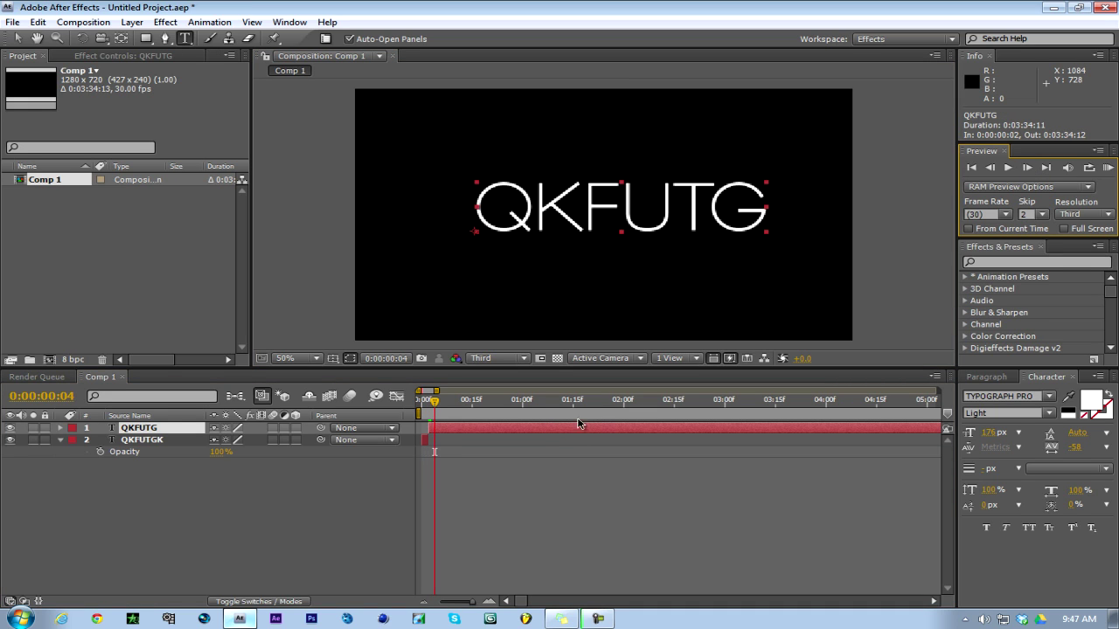
left_click(553, 429)
key("ctrl+shift+d")
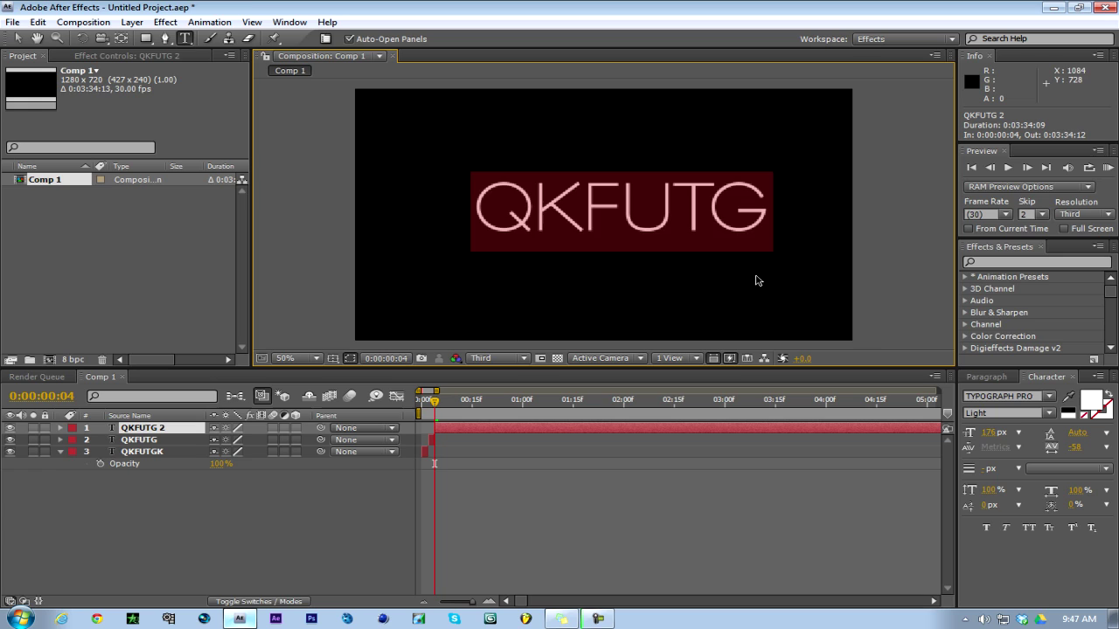
left_click(739, 223)
left_click_drag(738, 222, 844, 232)
key("BackSpace")
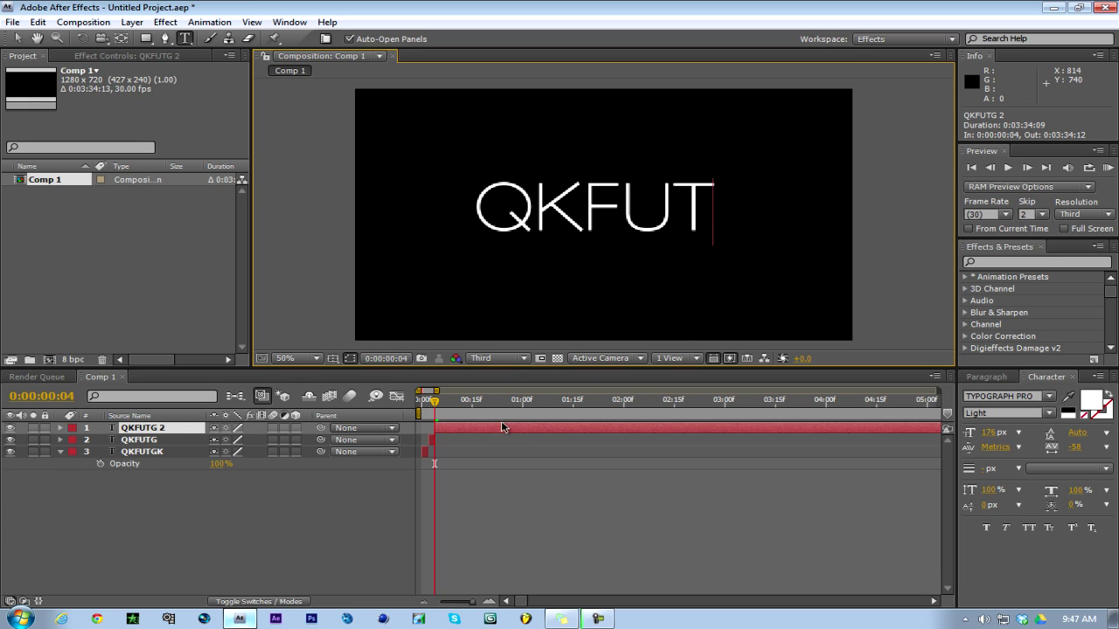
left_click(501, 429)
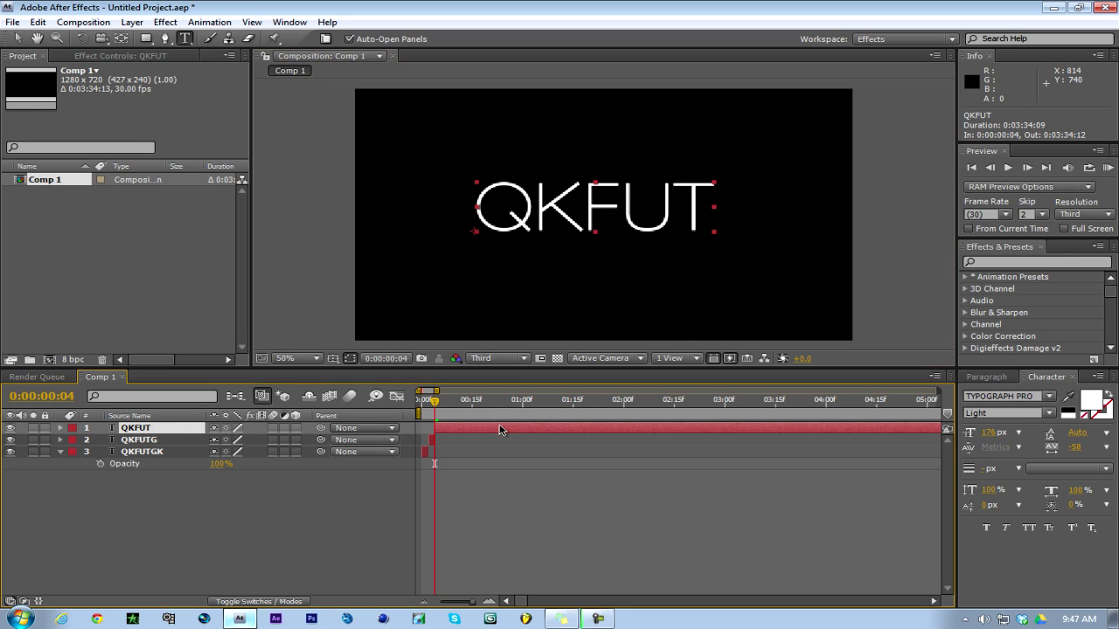
At frame 6, split QKFUT and delete the T, leaving QKFU
left_click(1027, 167)
left_click(1028, 168)
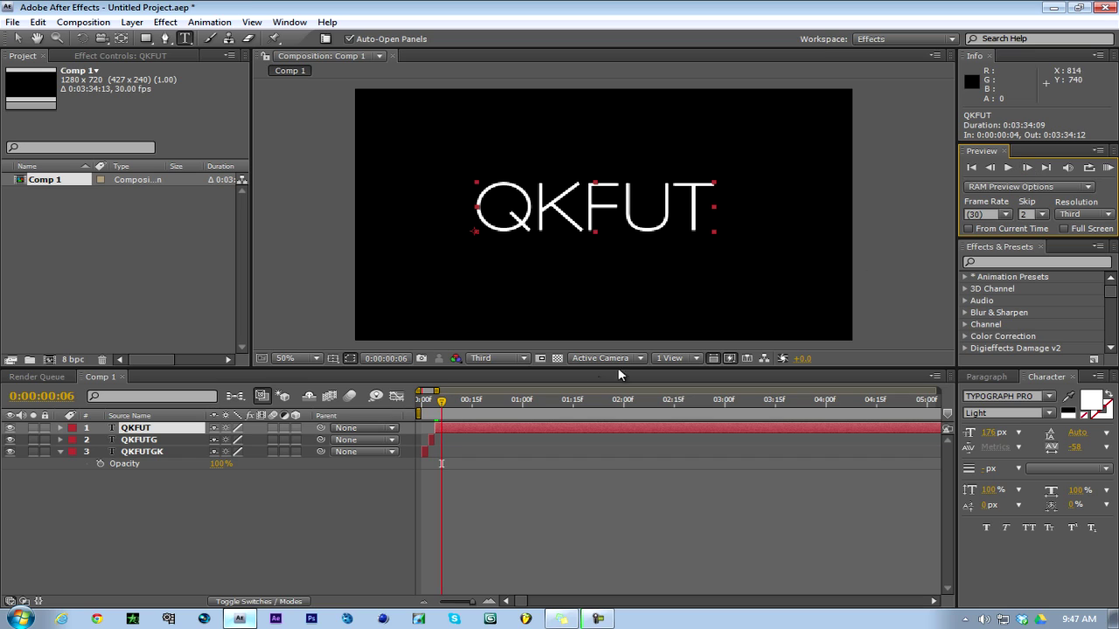
double_click(526, 428)
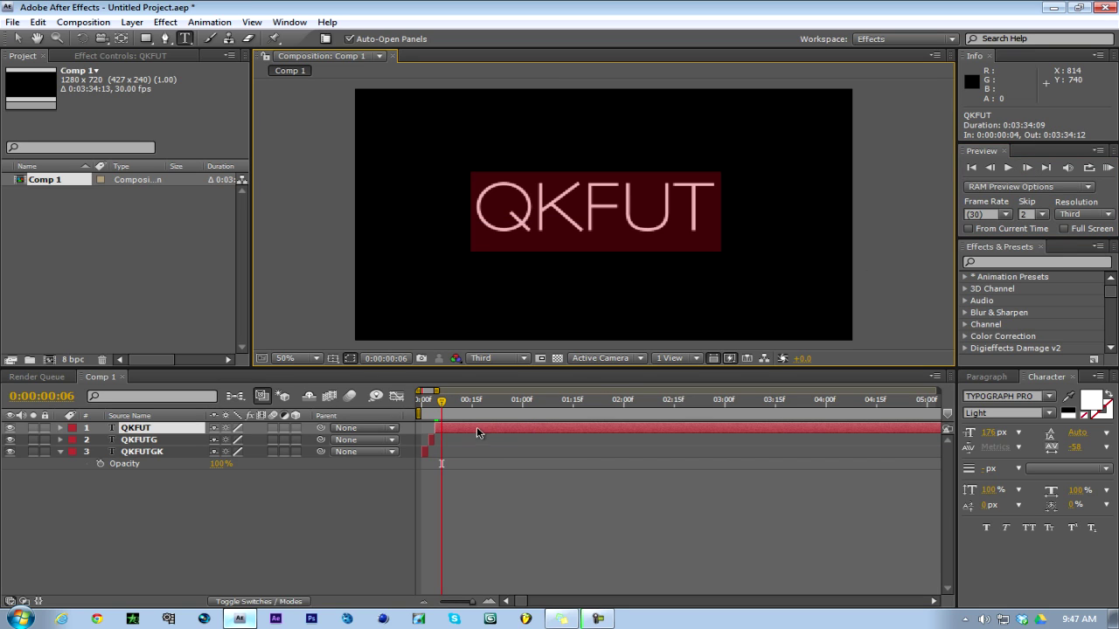
left_click_drag(441, 400, 441, 403)
key("ctrl+shift+d")
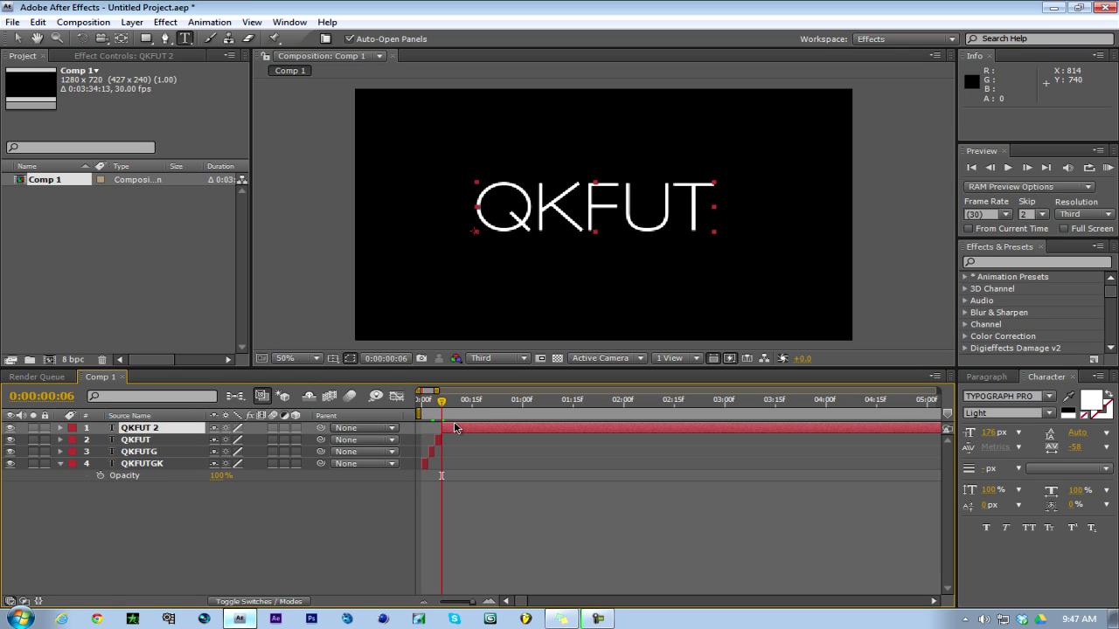
double_click(454, 429)
left_click_drag(679, 218, 802, 219)
key("BackSpace")
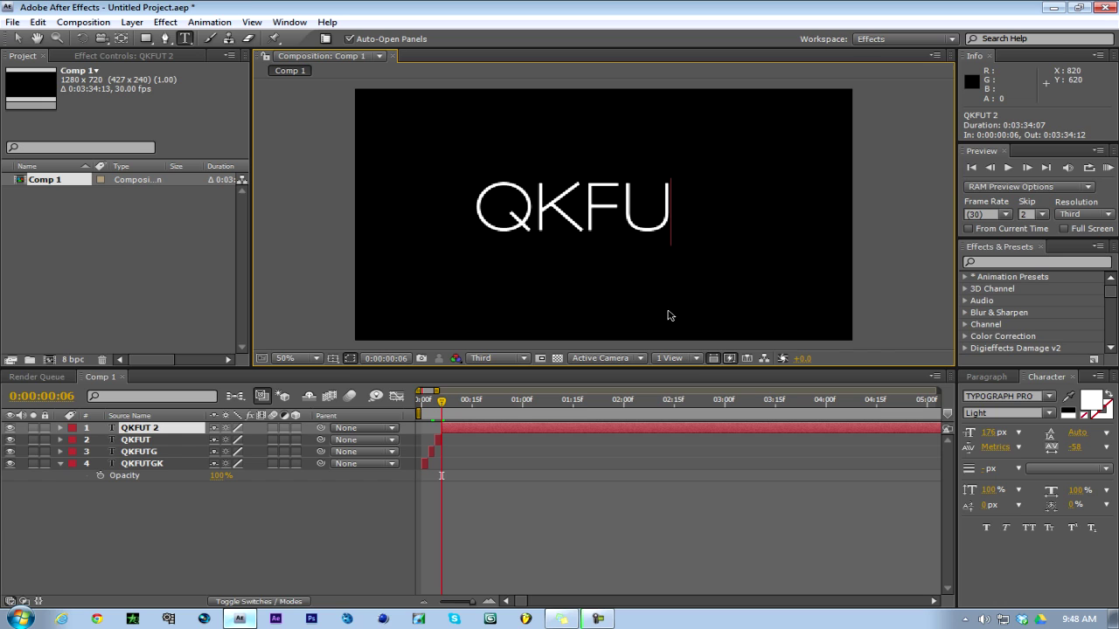
left_click(528, 426)
At frame 8, split QKFU and delete the U, leaving QKF
left_click(1027, 166)
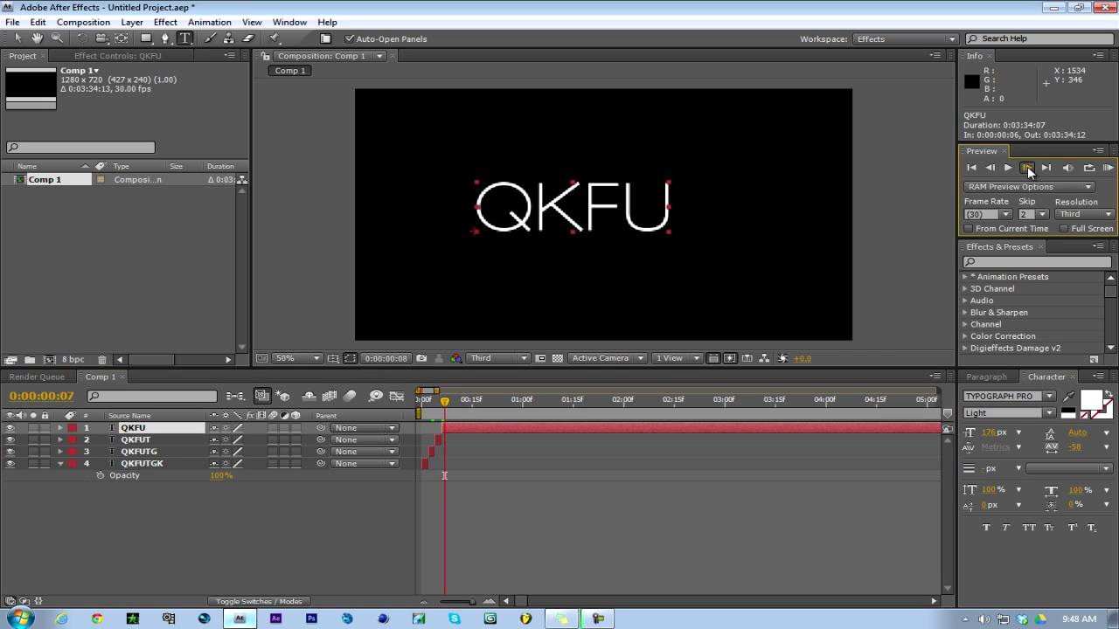
left_click(1027, 167)
key("ctrl+shift+d")
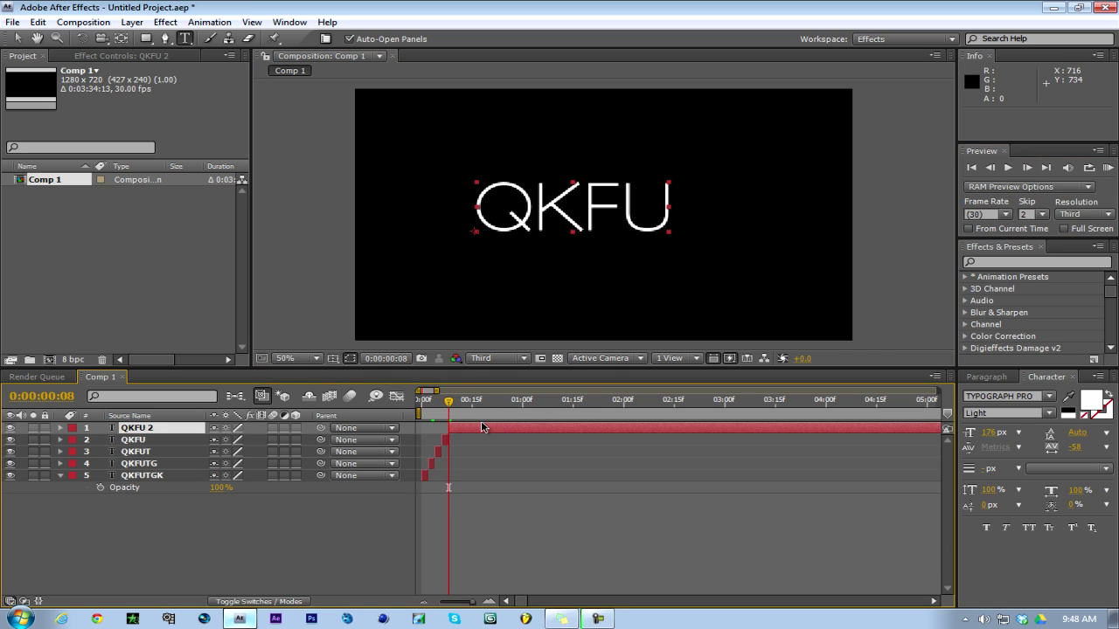
double_click(489, 428)
left_click_drag(617, 206, 728, 201)
key("BackSpace")
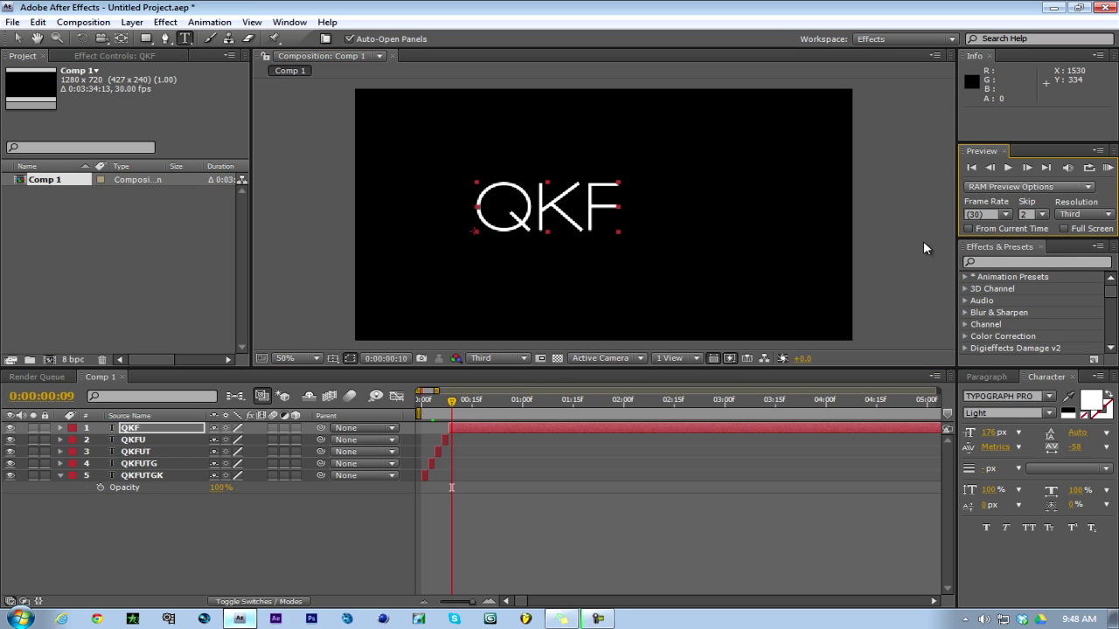
At frame 10, split QKF and delete the F, leaving QK
key("Page_Down")
key("ctrl+d")
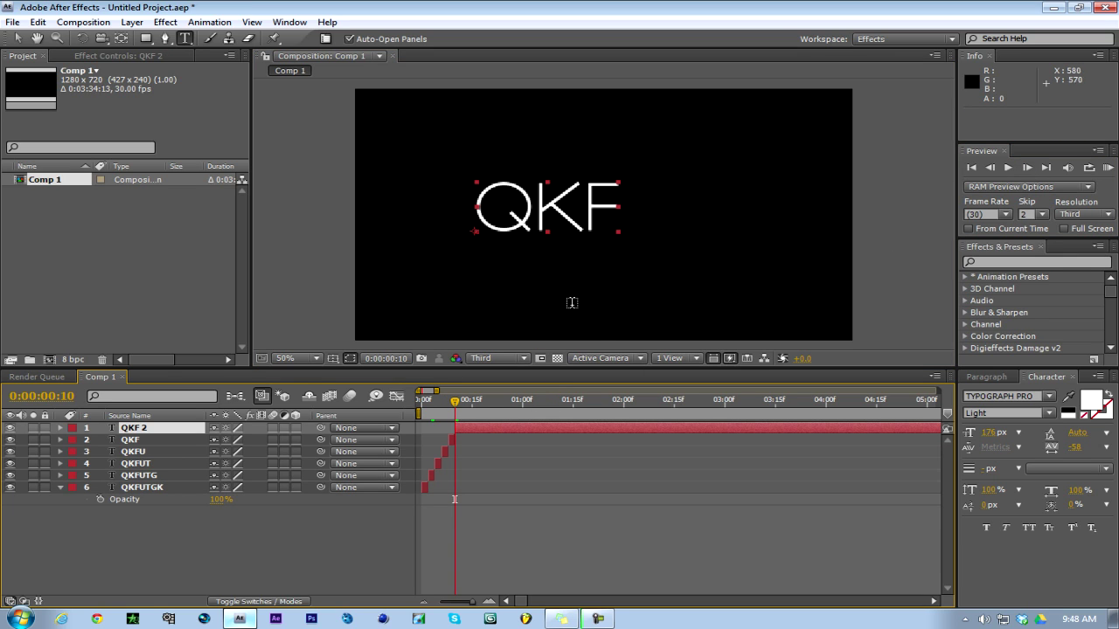
double_click(582, 210)
left_click_drag(582, 209, 669, 210)
key("Left")
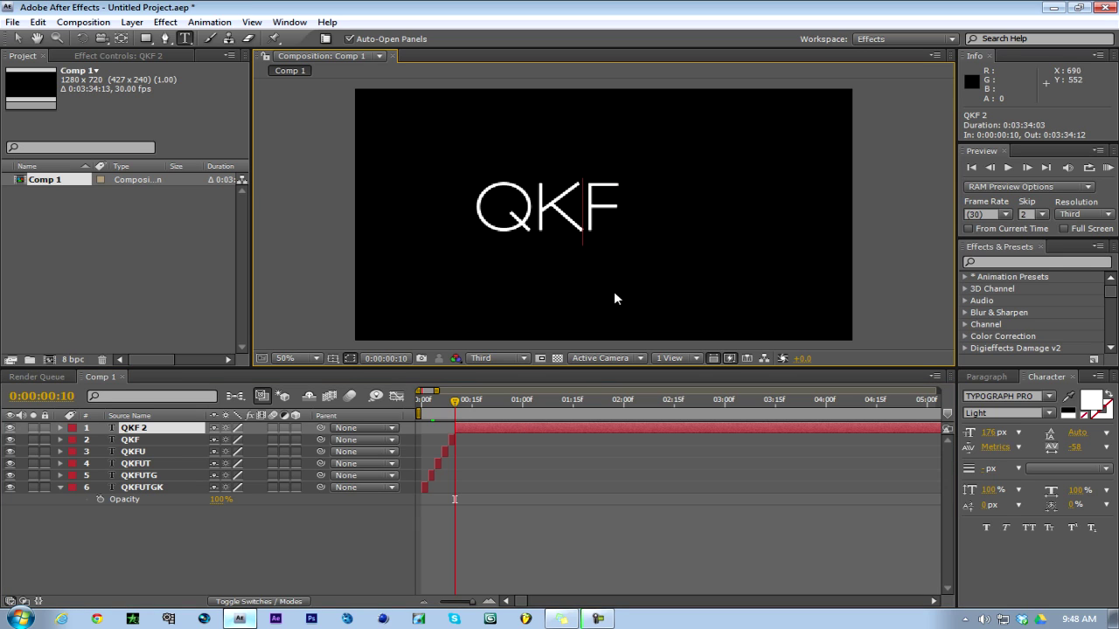
key("Delete")
left_click(531, 428)
At frame 12, split QK and delete the K, leaving Q
left_click(1028, 167)
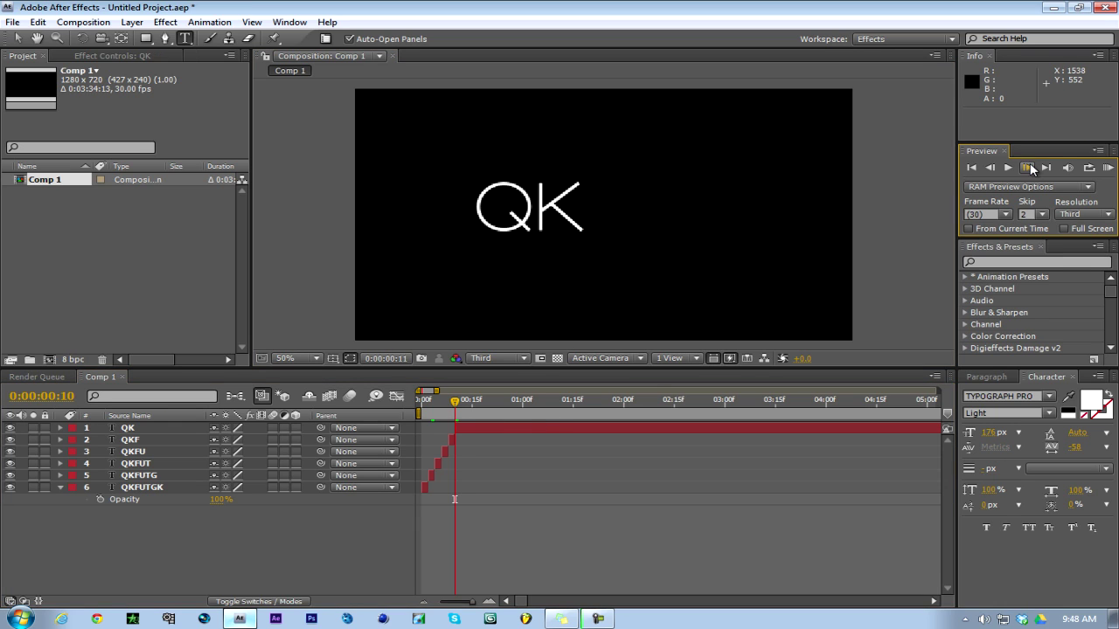
left_click(1029, 162)
left_click(528, 431)
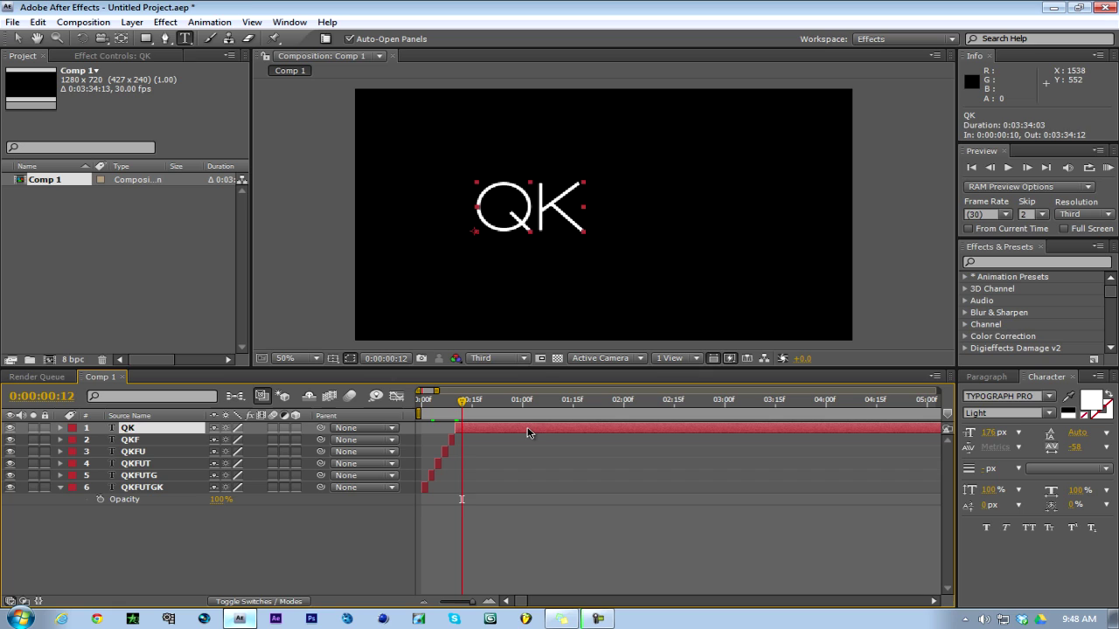
key("ctrl+d")
double_click(559, 209)
left_click_drag(533, 210, 625, 219)
key("Delete")
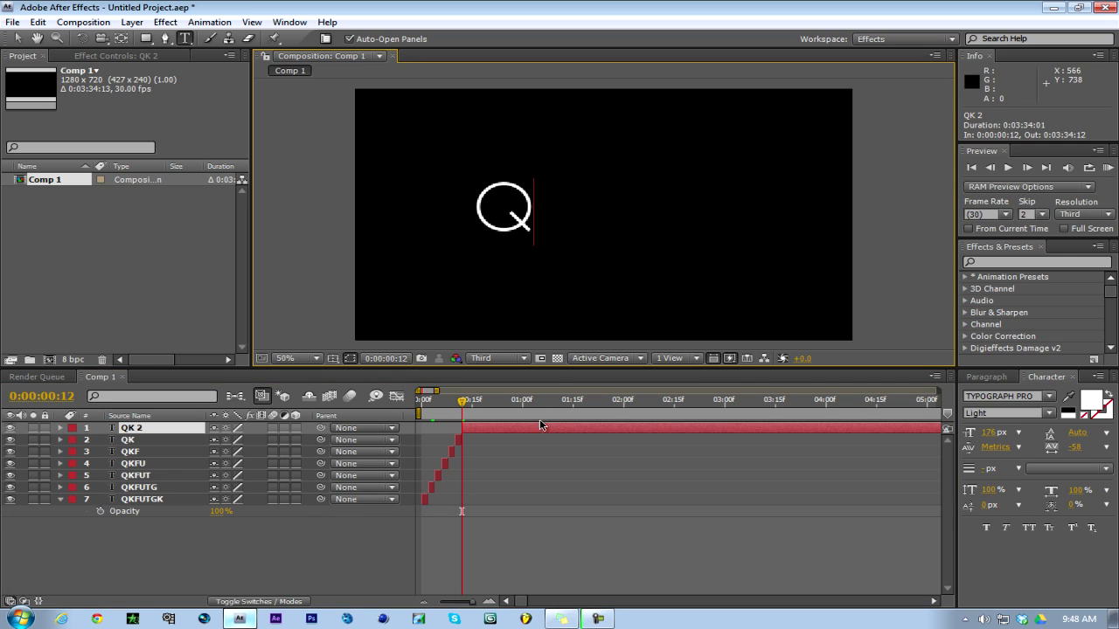
left_click(528, 432)
At frame 14, split the Q layer, empty its text, and preview from the start
left_click(1026, 166)
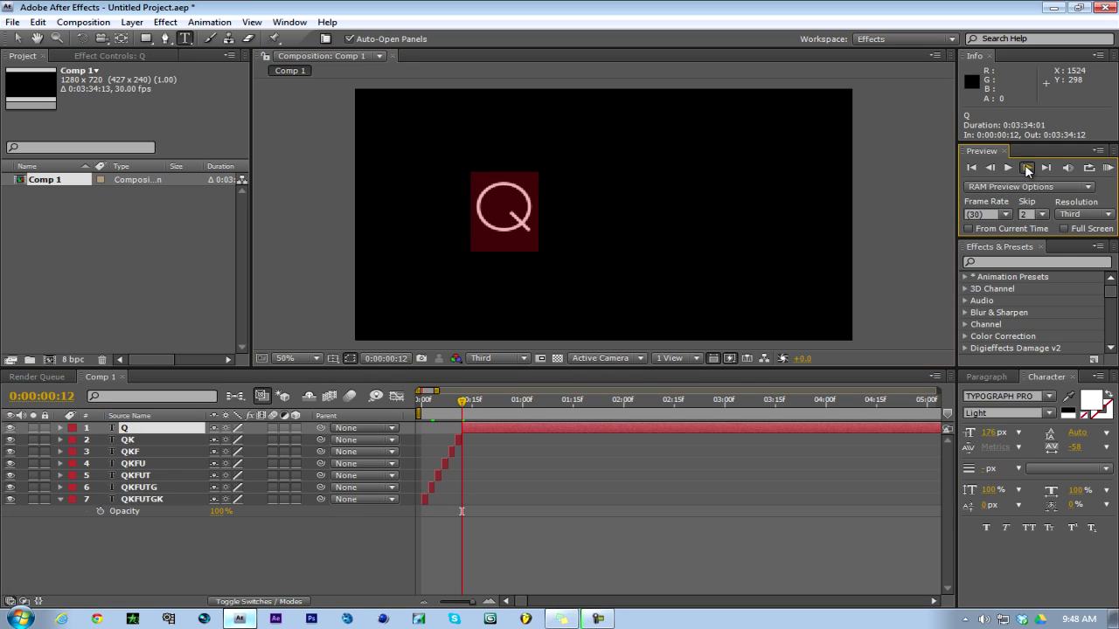
left_click(1026, 166)
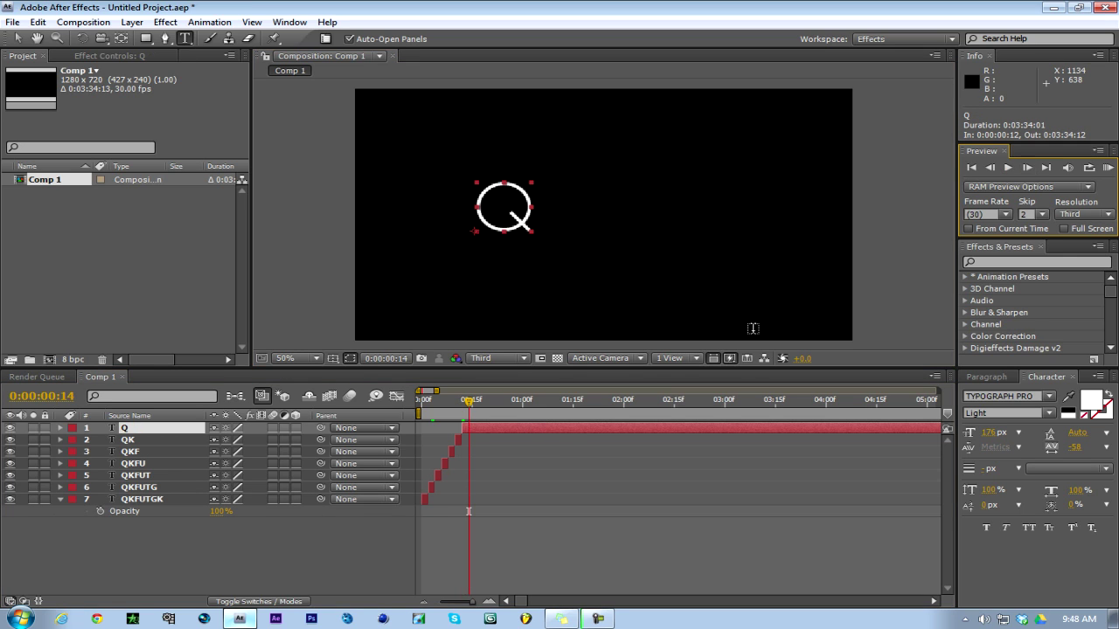
key("ctrl+shift+d")
double_click(563, 431)
key("Delete")
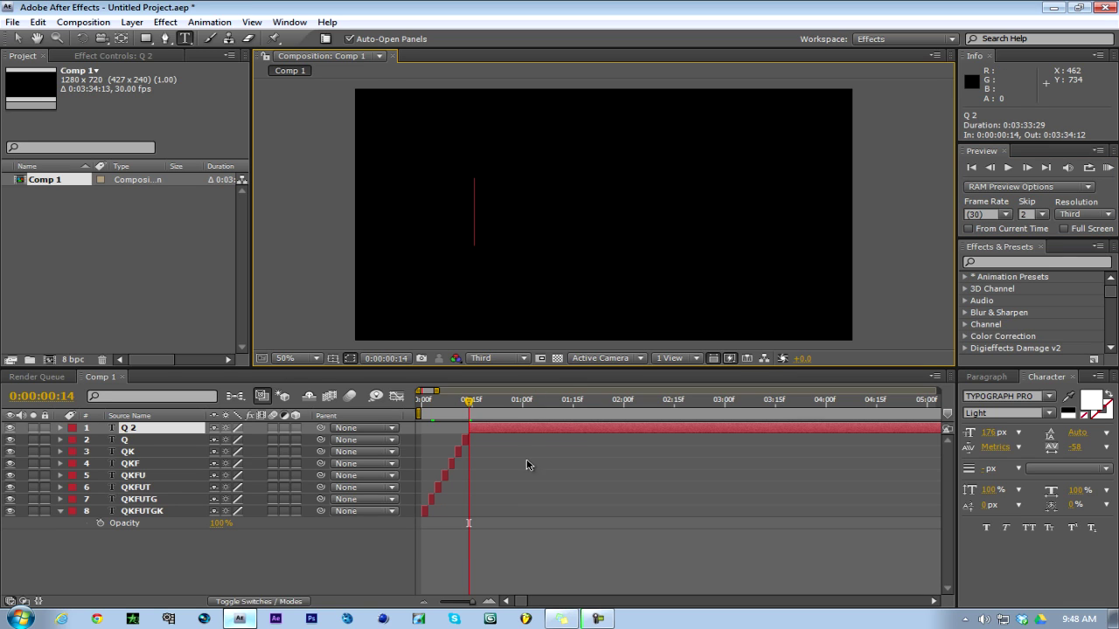
key("KP_0")
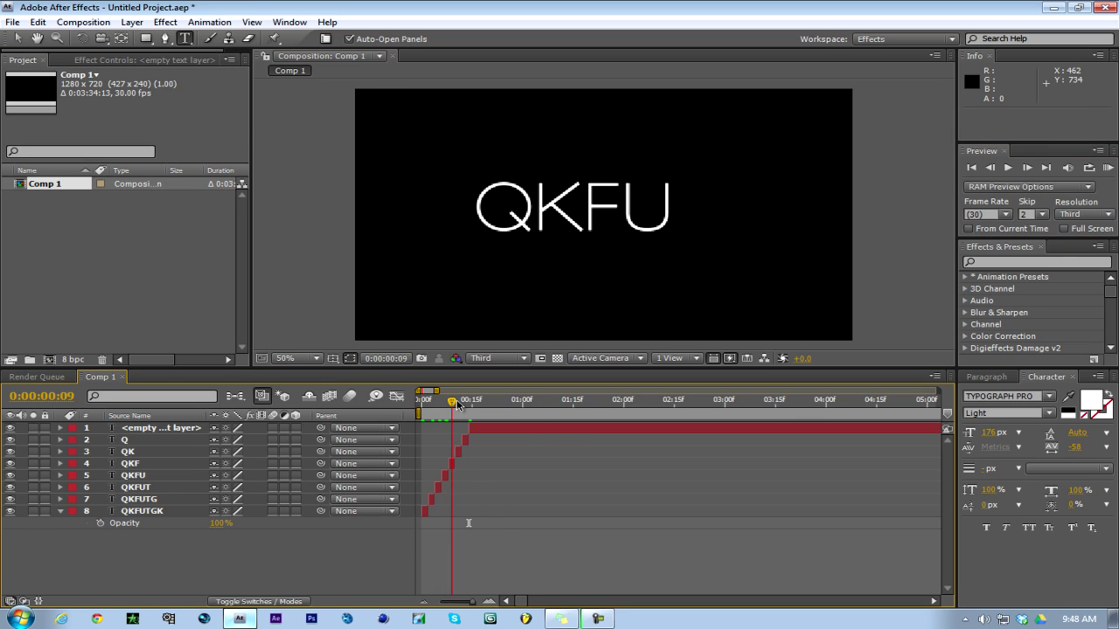
left_click_drag(479, 404, 420, 405)
key("KP_0")
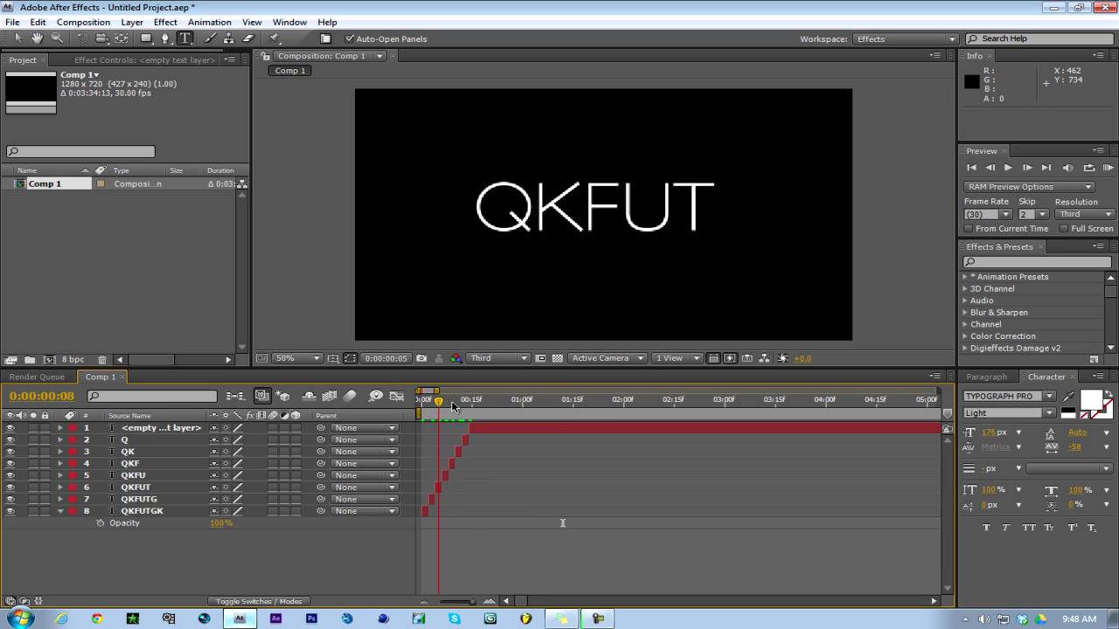
mouse_move(477, 408)
left_mouse_down()
mouse_move(490, 402)
mouse_move(428, 402)
mouse_move(480, 406)
left_mouse_up()
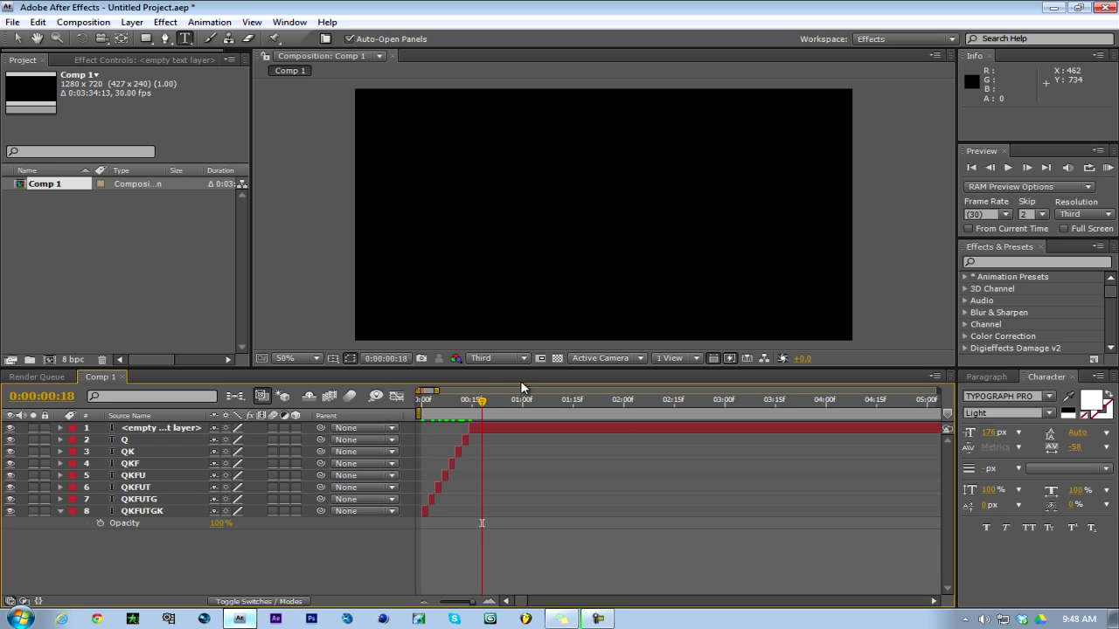
Type VARIALZ into the empty top text layer
left_click(495, 429)
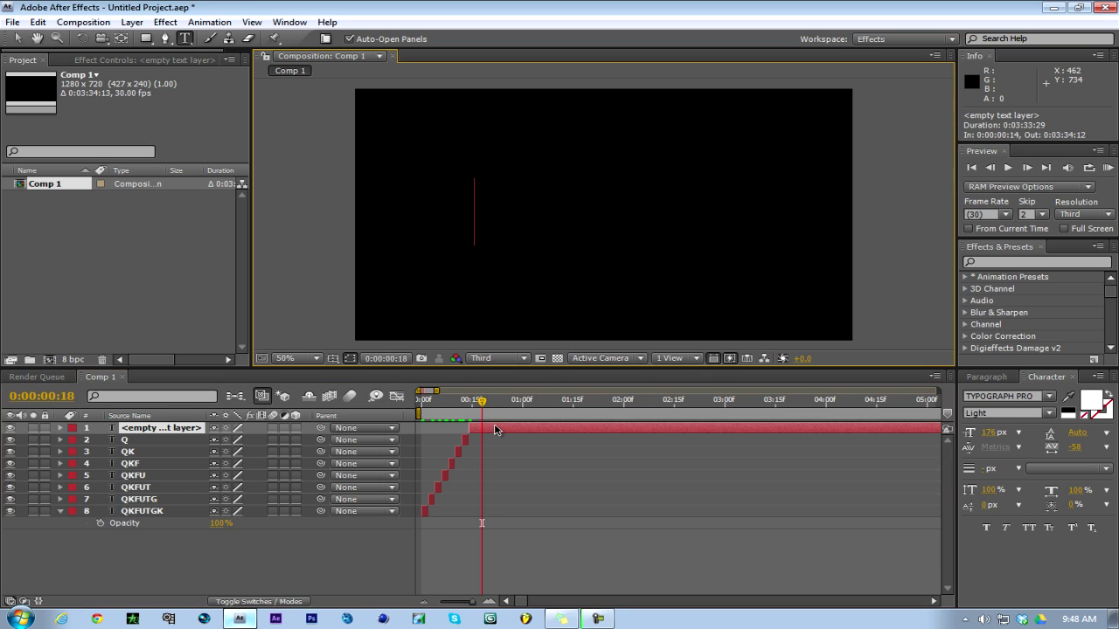
type("V")
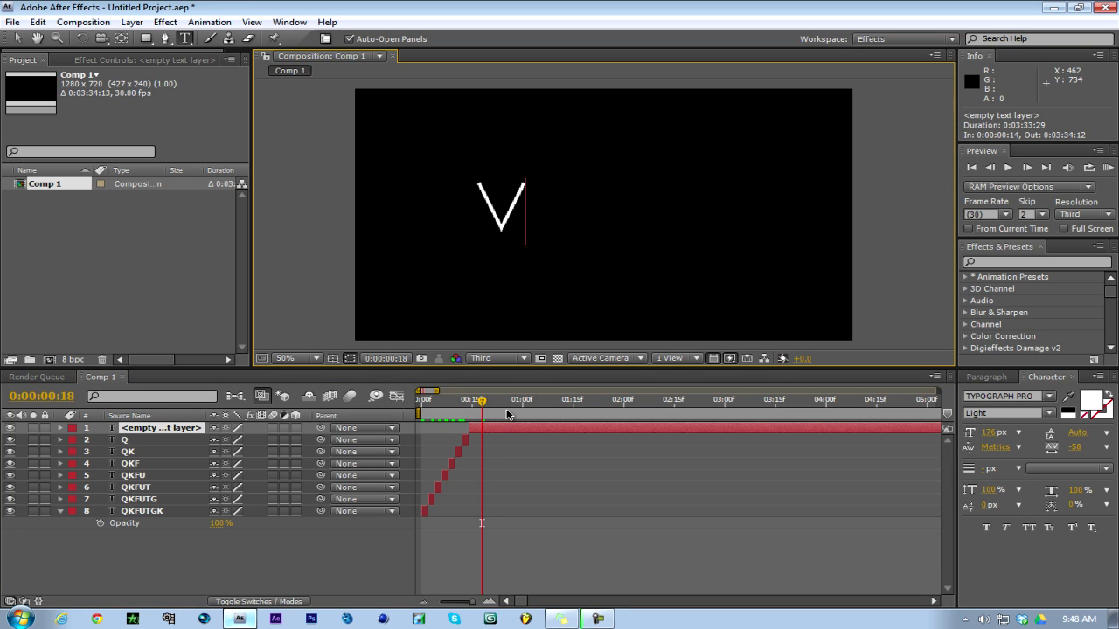
type("A RIALZ")
key("Return")
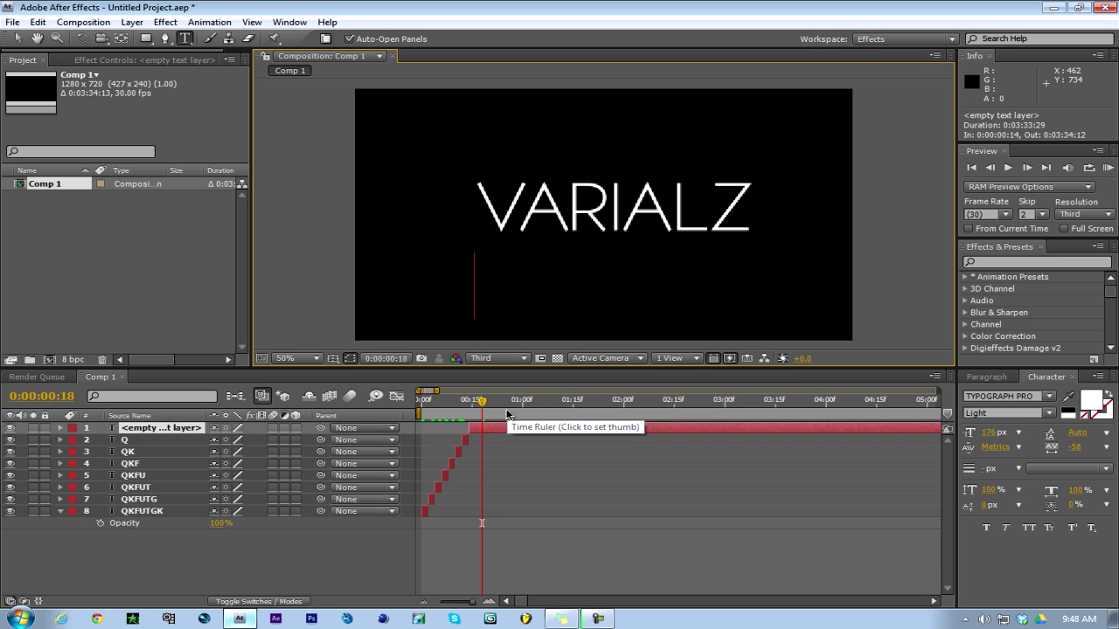
left_click(489, 568)
Reveal VARIALZ Opacity and set a 100% keyframe at 0:00:00:18
left_click(496, 430)
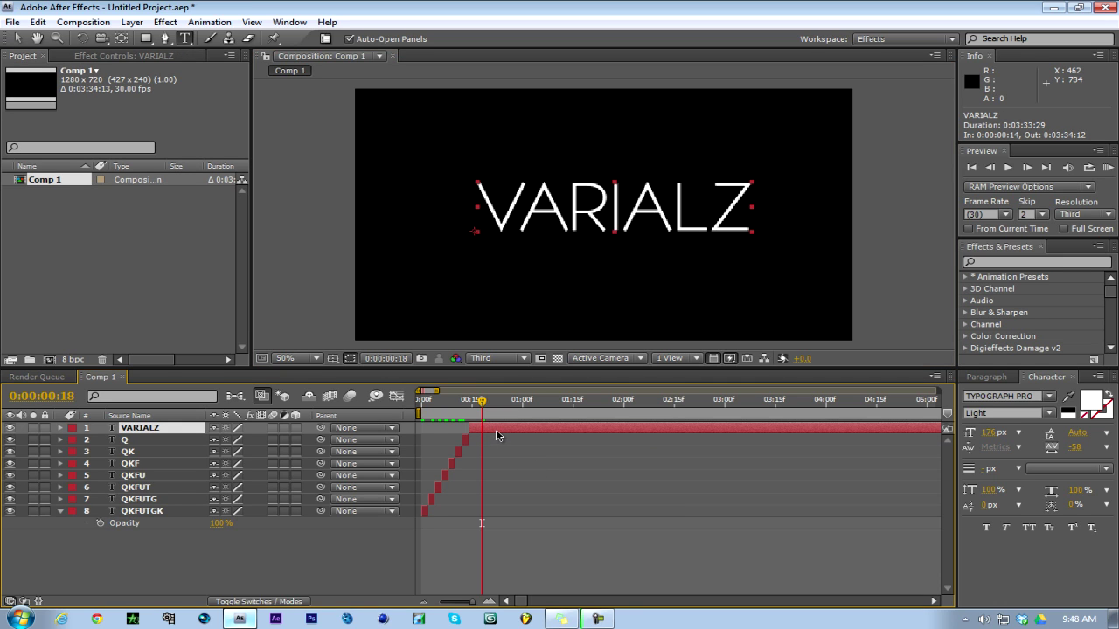
key("t")
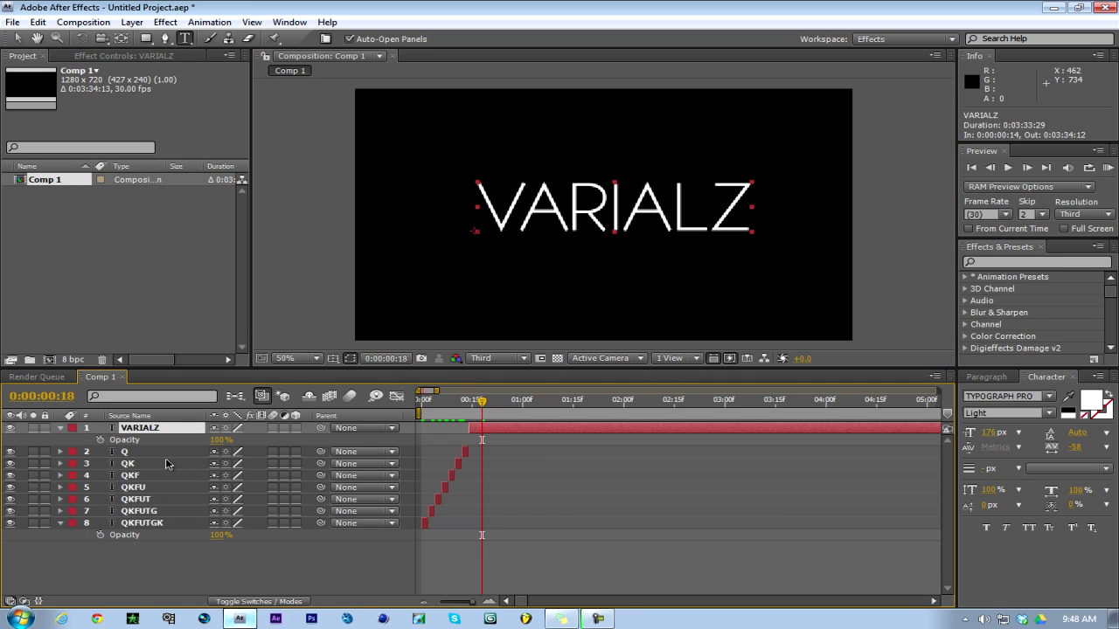
left_click(101, 440)
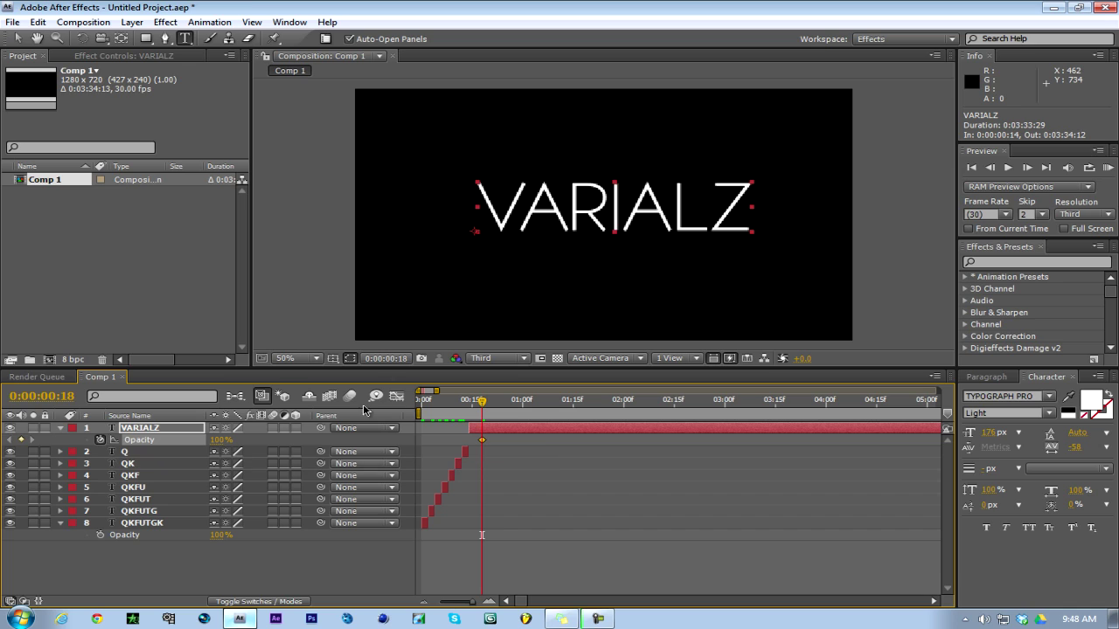
One frame later, set VARIALZ opacity to 0% to hide the text
left_click(1024, 166)
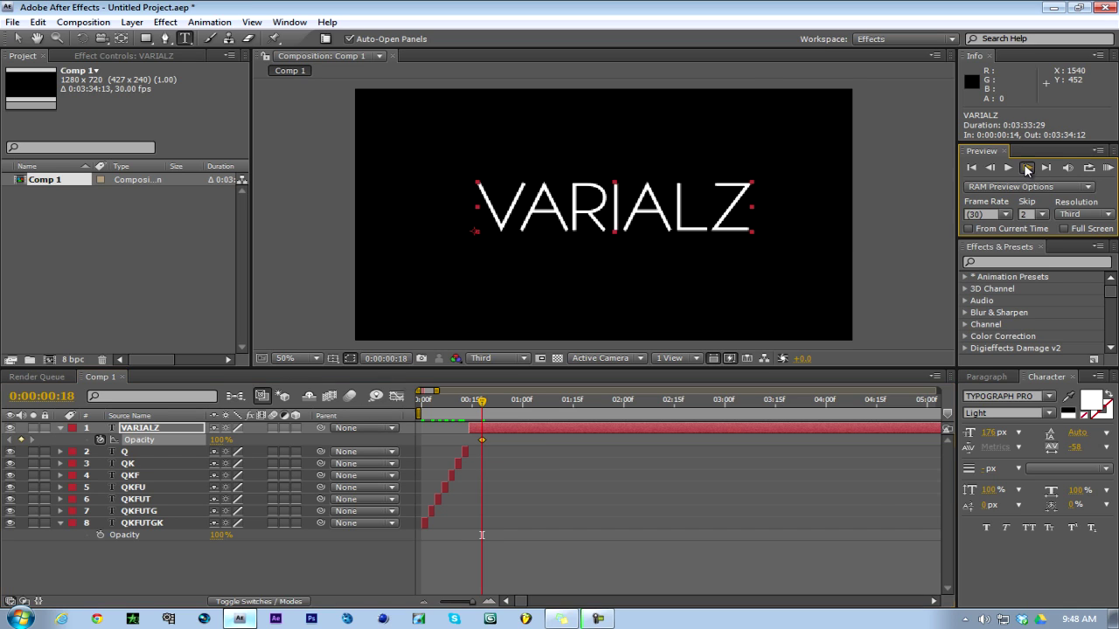
left_click(226, 441)
type("0")
key("Return")
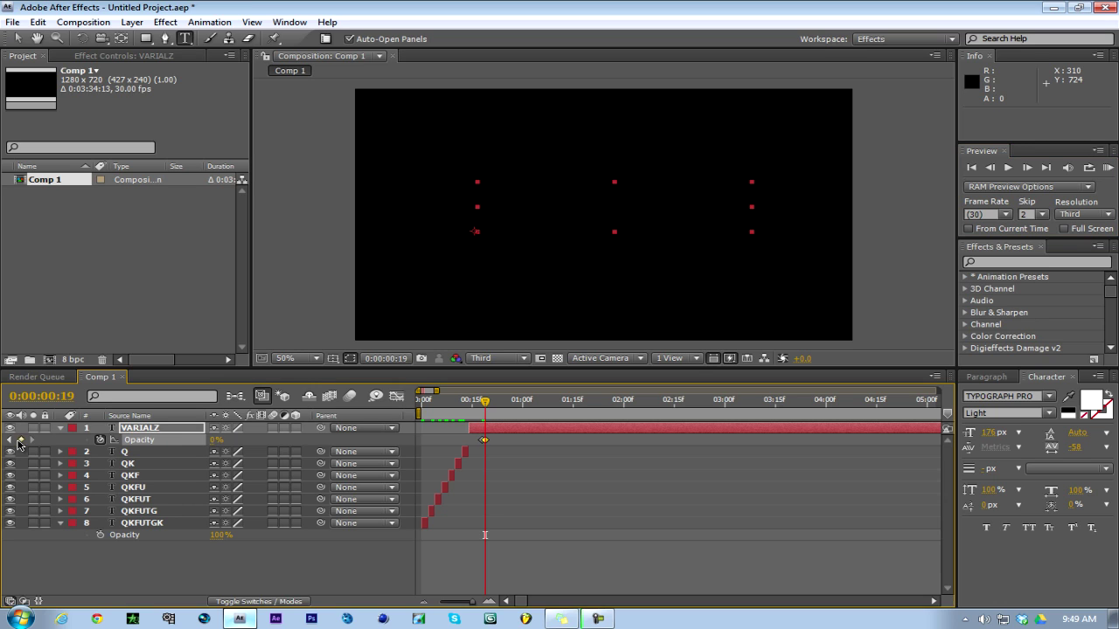
Four frames later, set opacity back to 100% so the text reappears
left_click(1028, 167)
left_click(1029, 167)
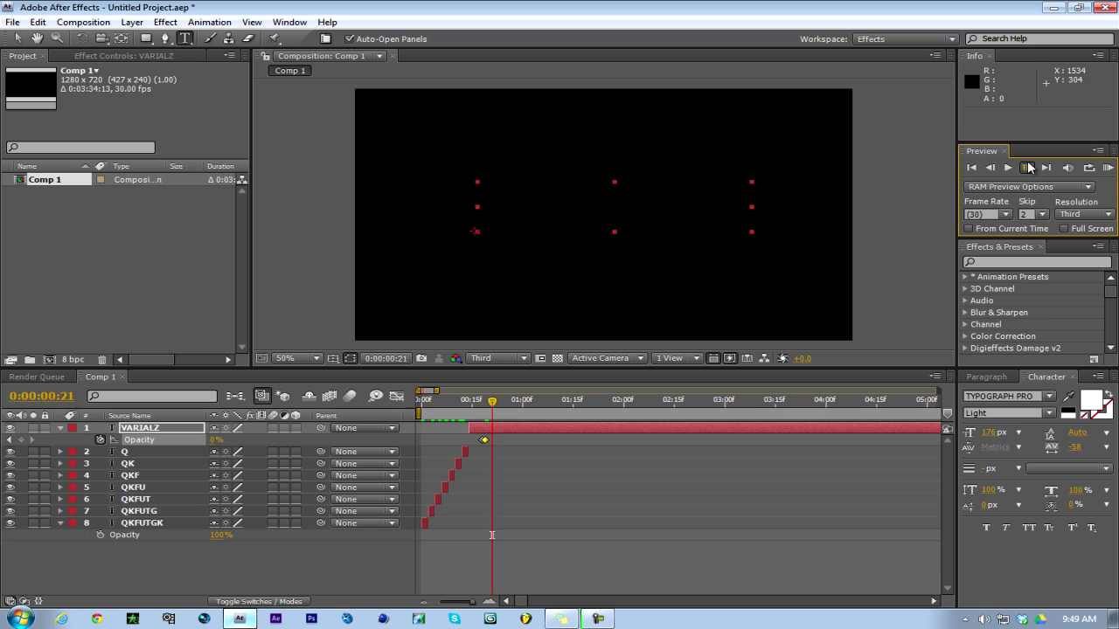
left_click(1027, 167)
left_click(1027, 167)
left_click(234, 444)
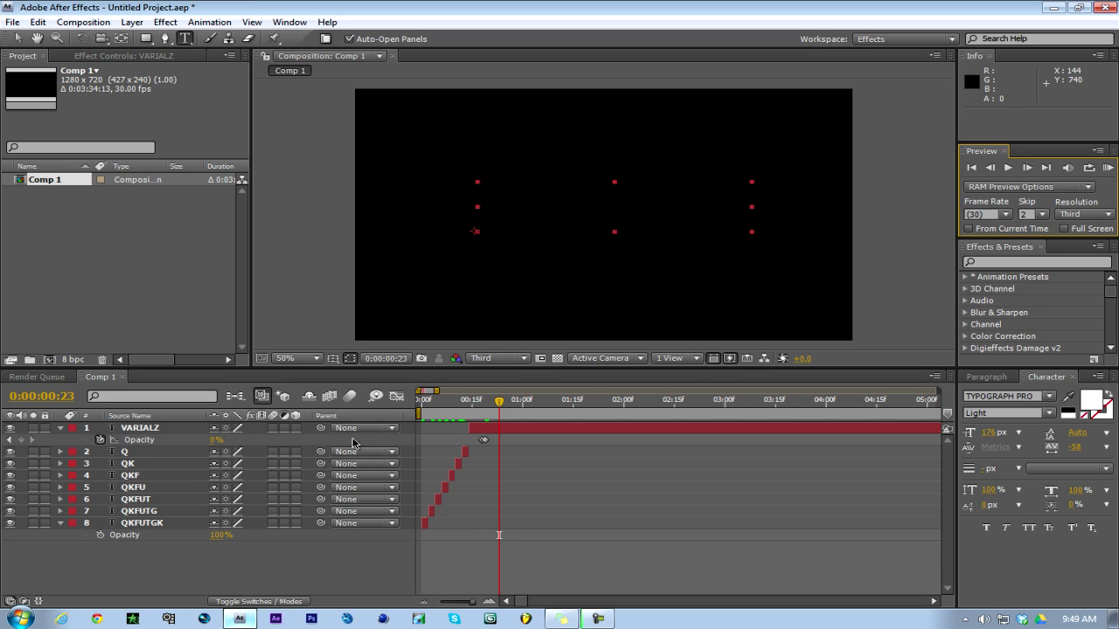
left_click(217, 440)
type("100")
key("Return")
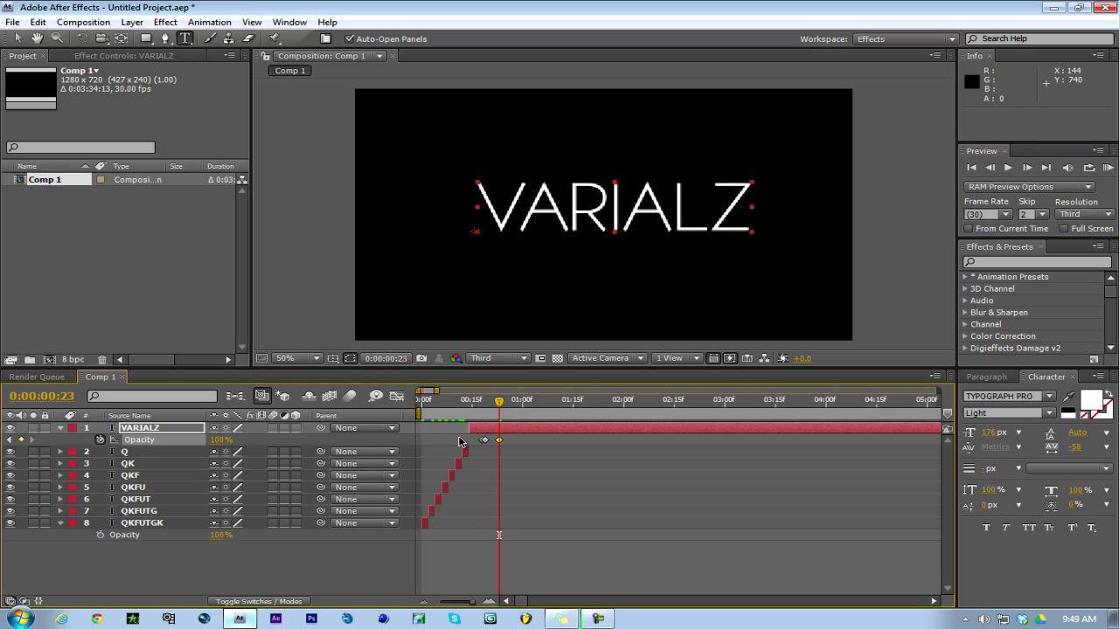
left_click_drag(495, 412, 499, 413)
Copy the opacity flicker keyframes and paste them two frames later
left_click_drag(512, 450, 470, 449)
key("ctrl+c")
left_click(1021, 167)
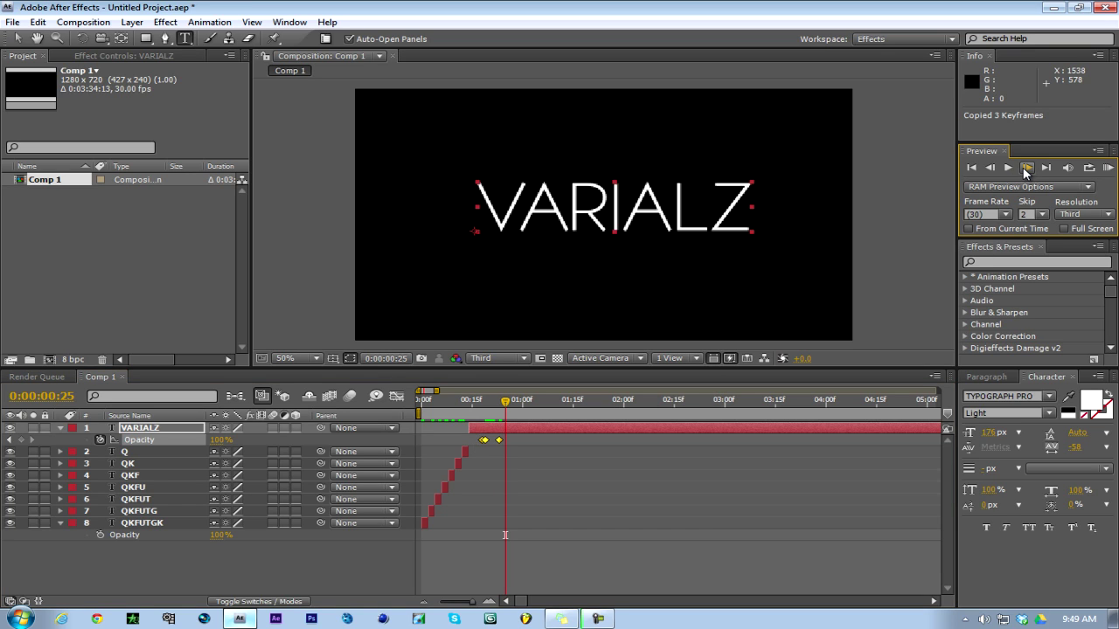
key("ctrl+v")
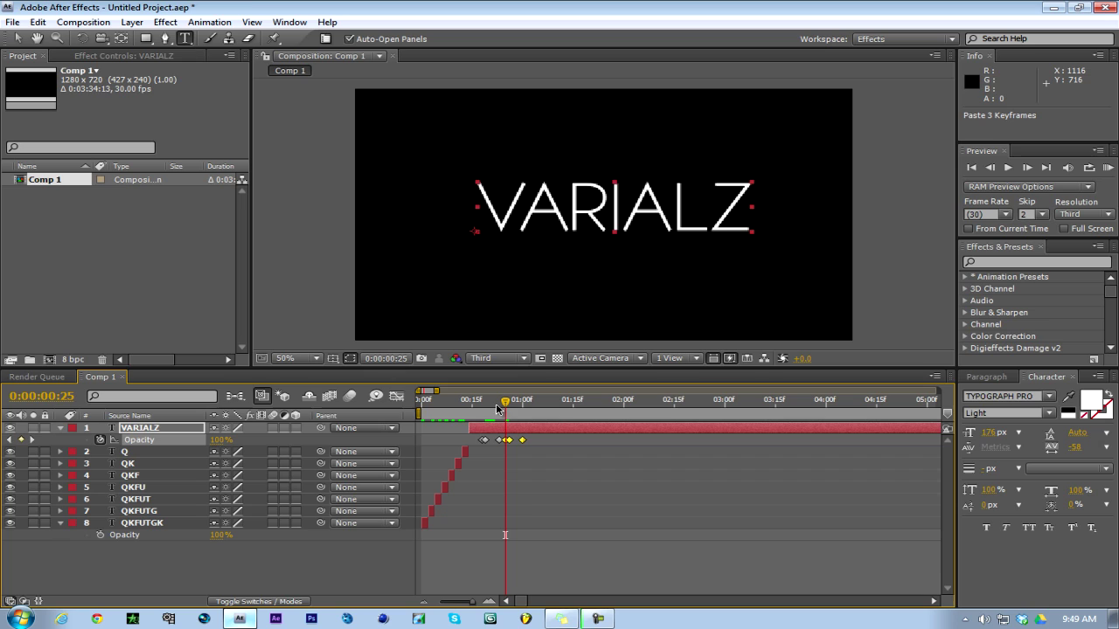
Paste another copy of the flicker keyframes at 0:00:01:10
mouse_move(505, 402)
left_mouse_down()
mouse_move(481, 405)
mouse_move(523, 411)
left_mouse_up()
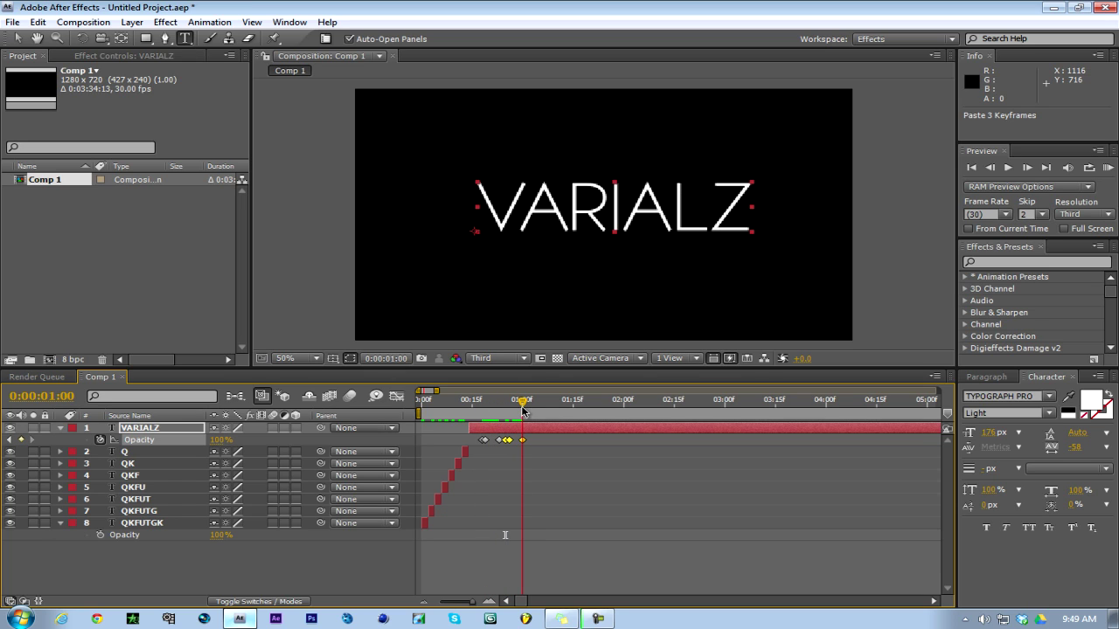
left_click(1027, 168)
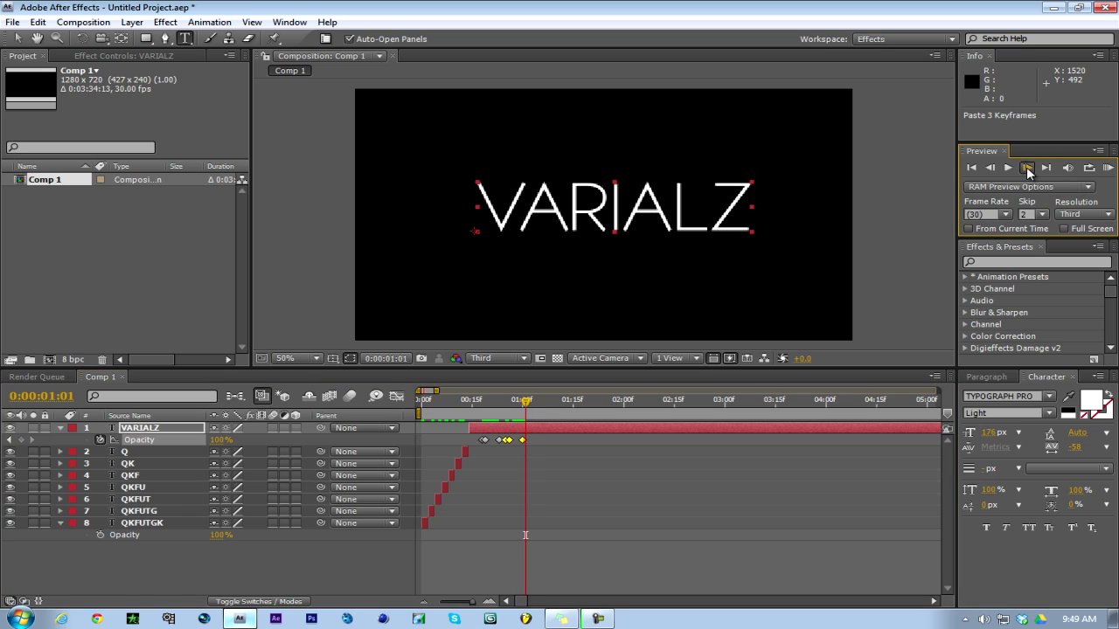
left_click(1027, 168)
left_click(1027, 168)
left_click(1027, 168)
left_click(1027, 168)
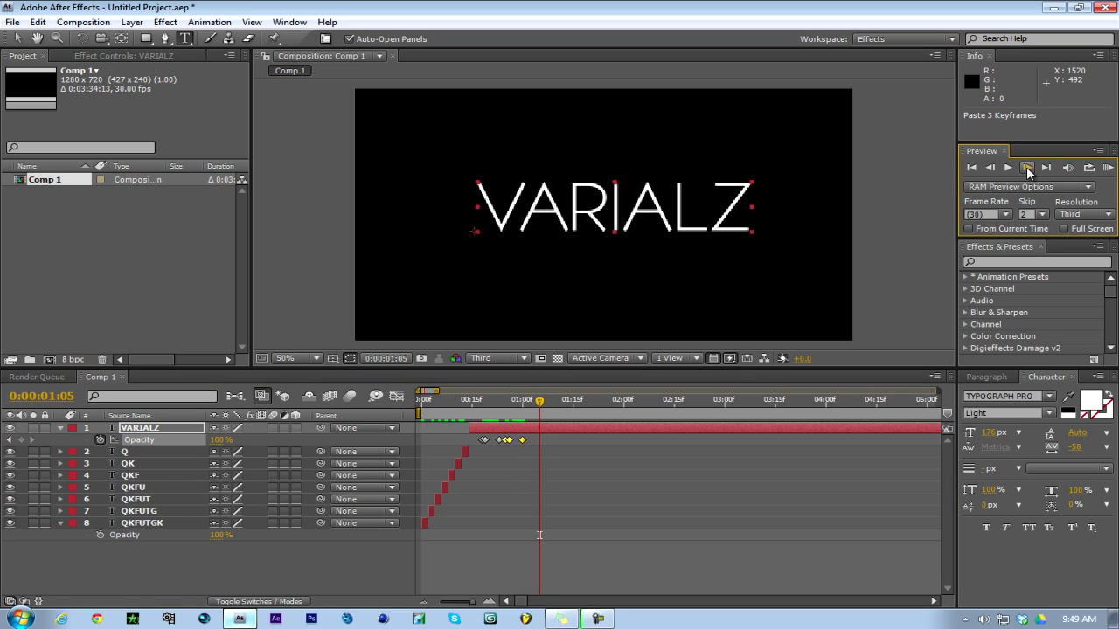
left_click(1027, 168)
left_click(1027, 168)
left_click(1027, 168)
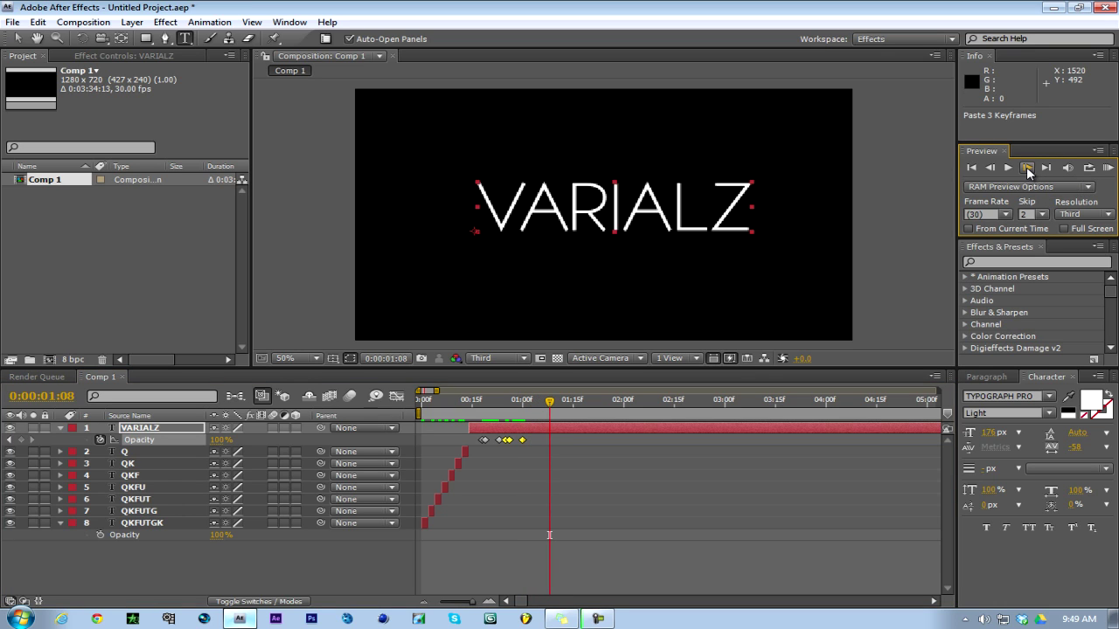
left_click(1027, 167)
left_click(1026, 168)
left_click(666, 427)
key("ctrl+v")
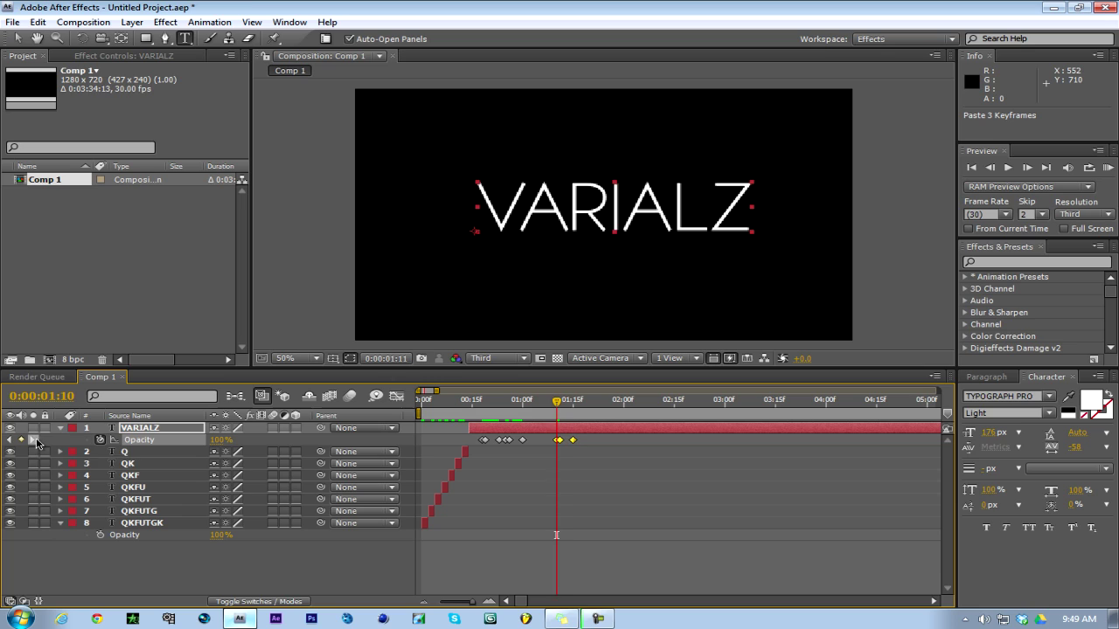
Move the current time three frames past the next opacity keyframe
left_click(32, 440)
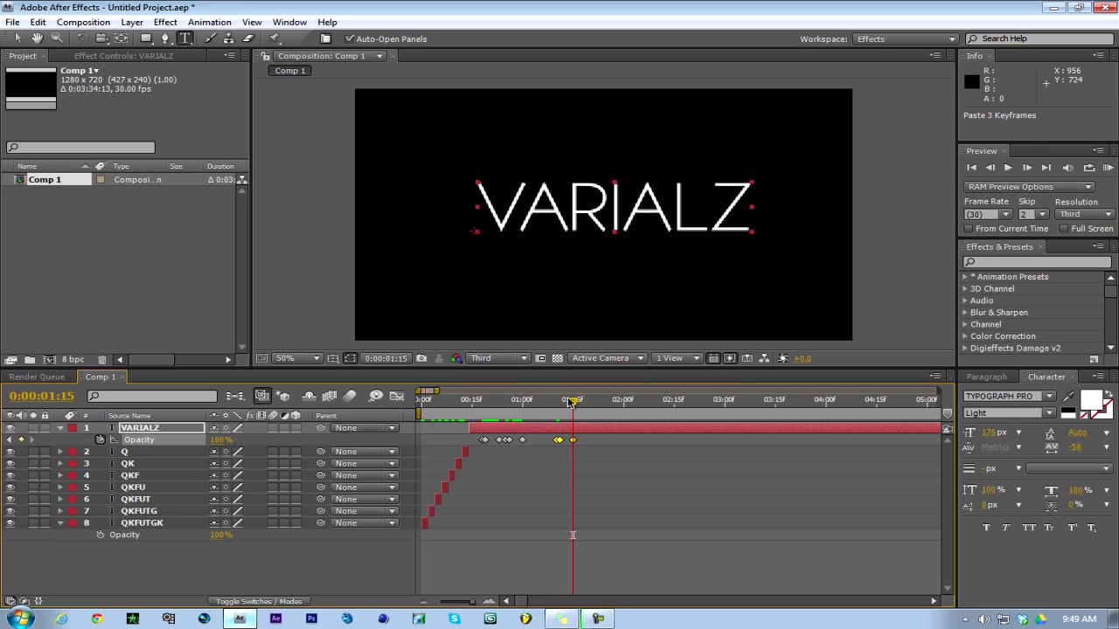
left_click(1027, 167)
left_click(1027, 167)
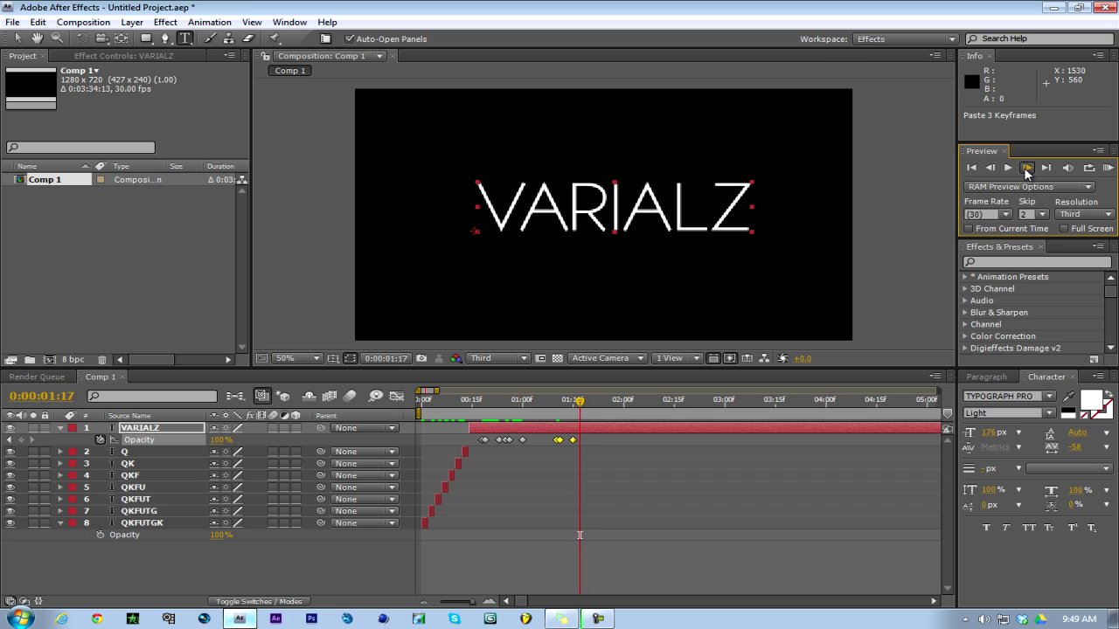
left_click(1026, 167)
left_click(1027, 167)
left_click(657, 410)
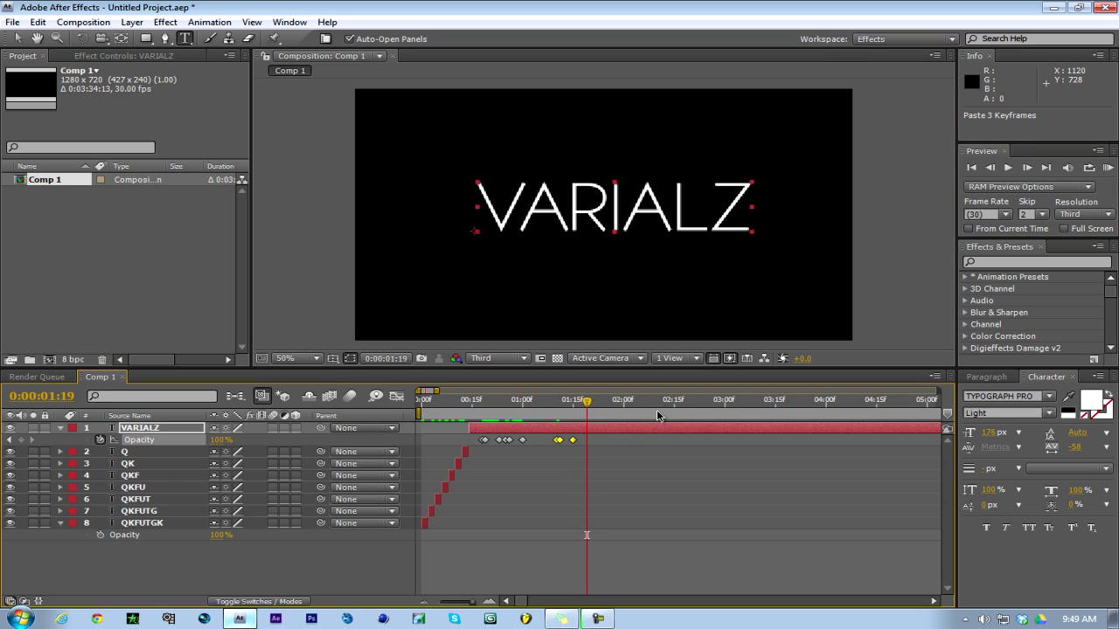
Paste the flicker keyframes at 0:00:01:19 and scrub through to check them
key("ctrl+v")
left_click_drag(474, 404, 610, 412)
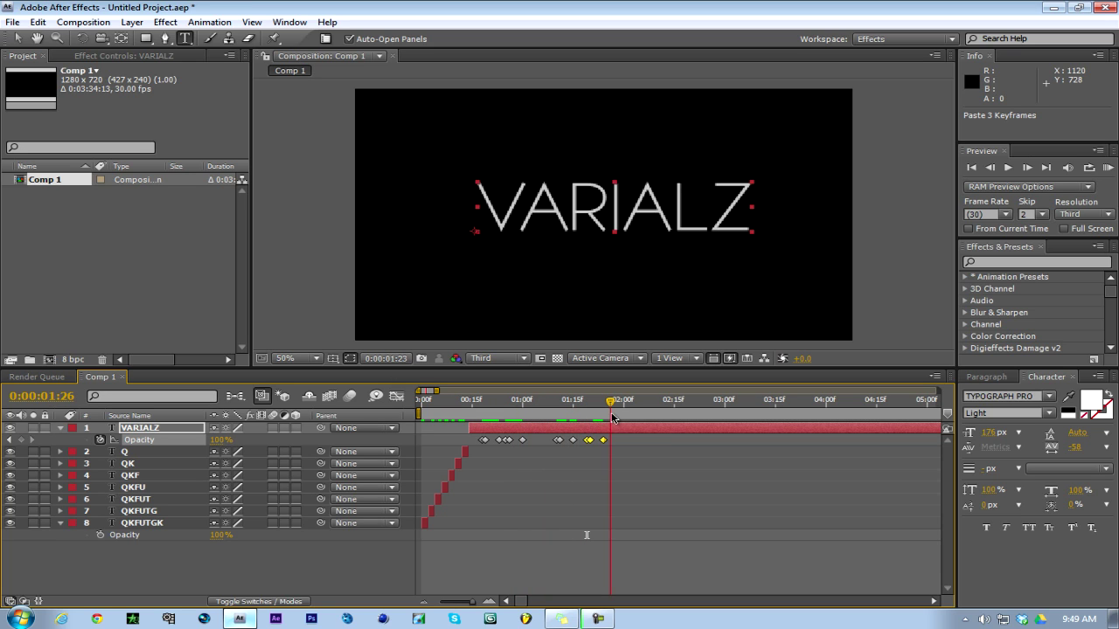
left_click(565, 466)
Preview the animation and scrub the letters vanishing into VARIALZ
key("KP_0")
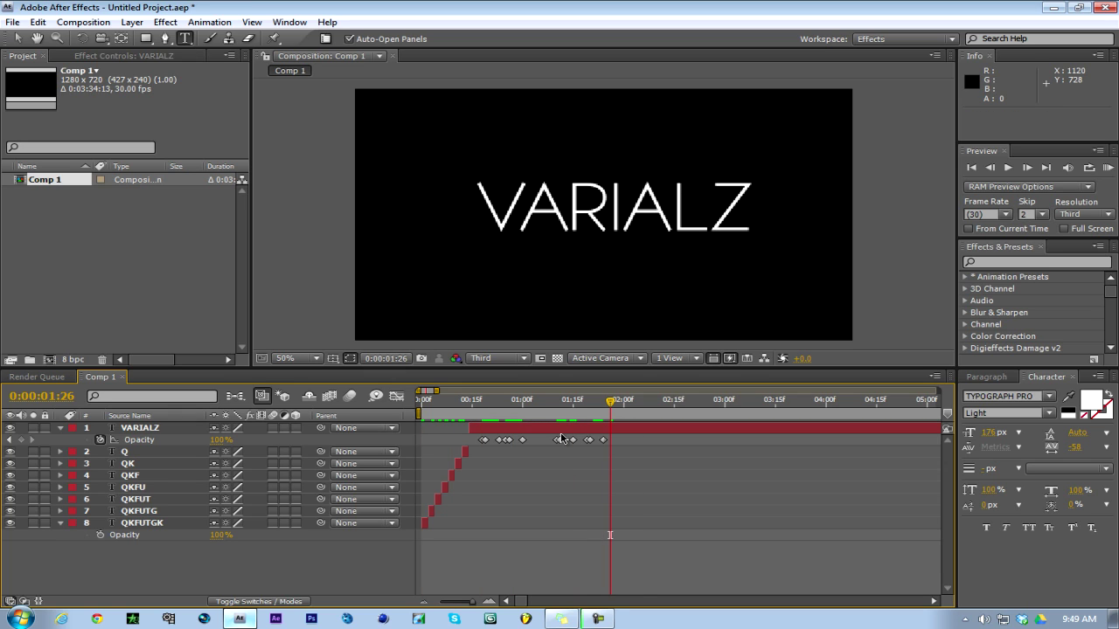
left_click_drag(481, 404, 501, 451)
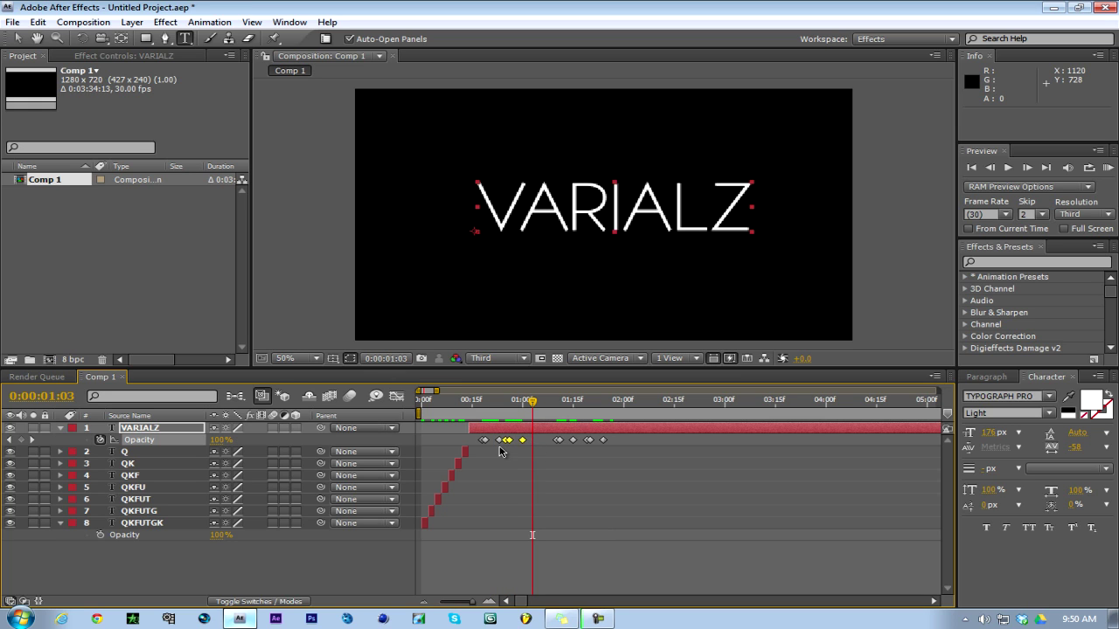
left_click(552, 560)
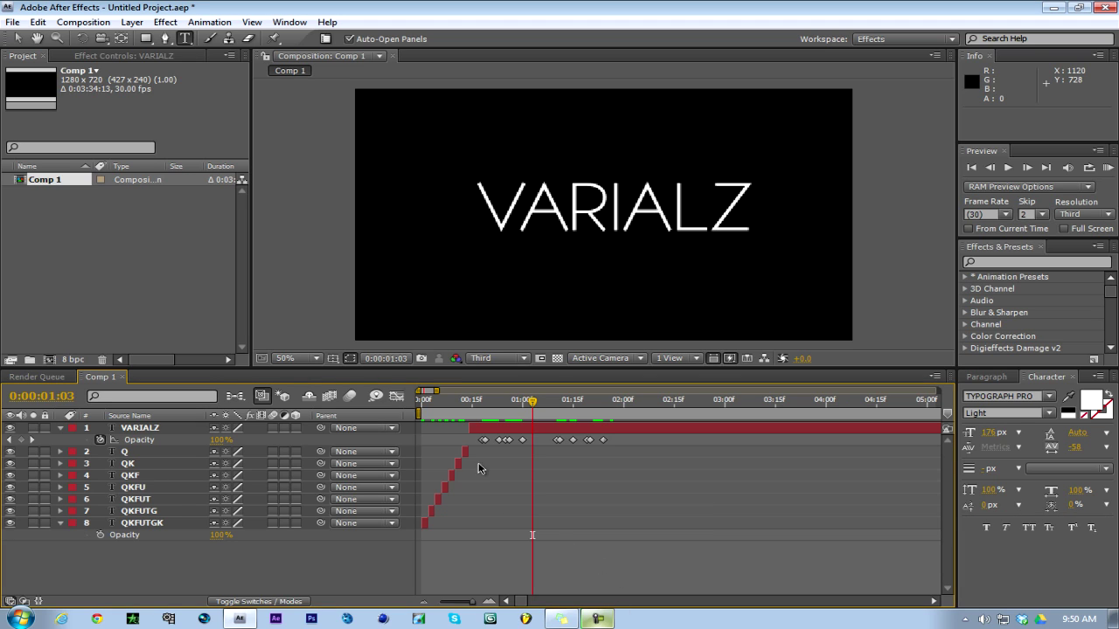
left_click_drag(431, 398, 479, 408)
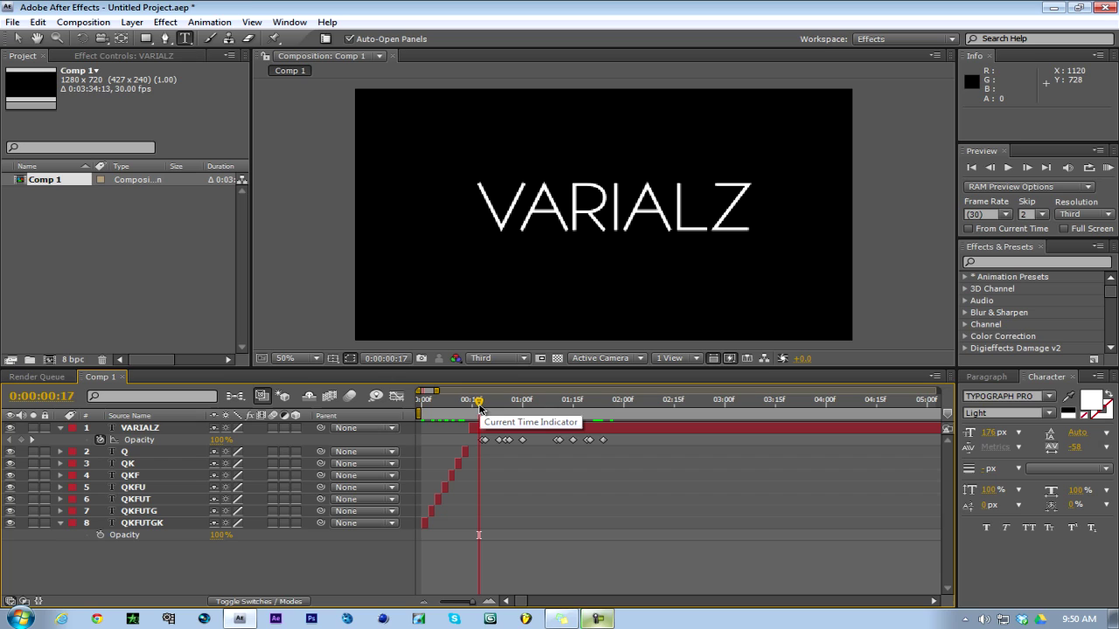
Drag the last four opacity keyframes earlier during preview, then return to 0:00:00:16
key("KP_0")
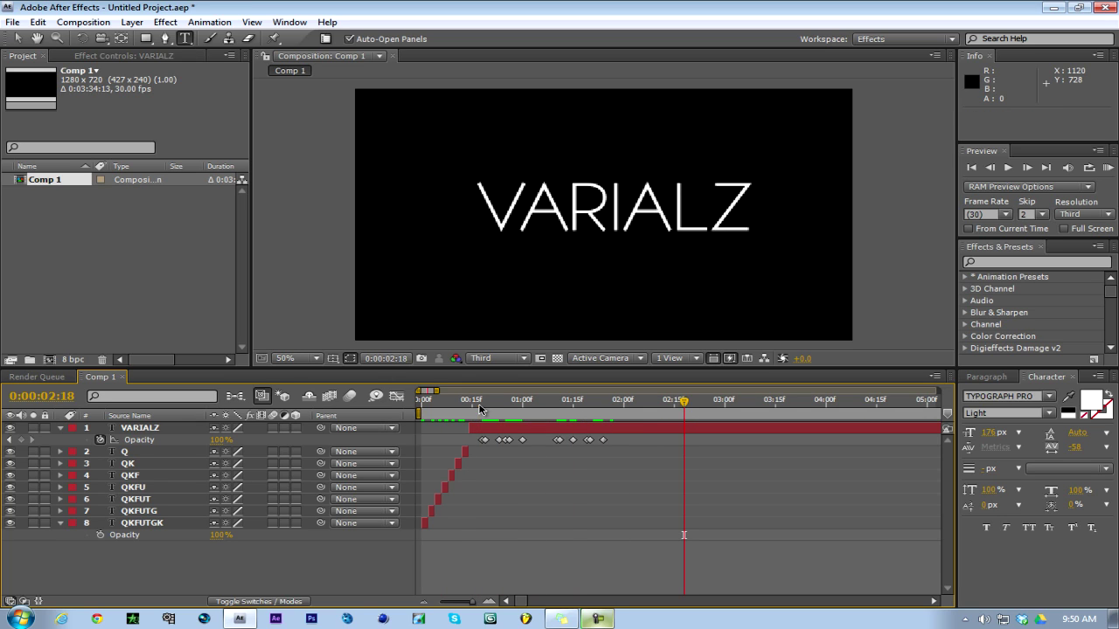
left_click_drag(639, 435, 541, 445)
left_click(539, 456)
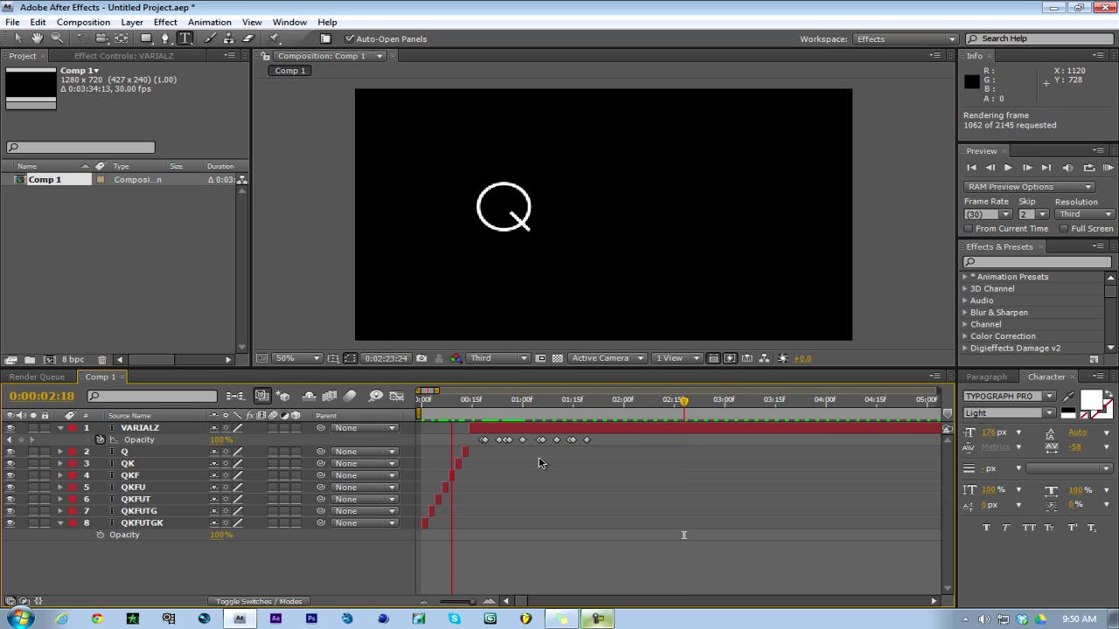
key("space")
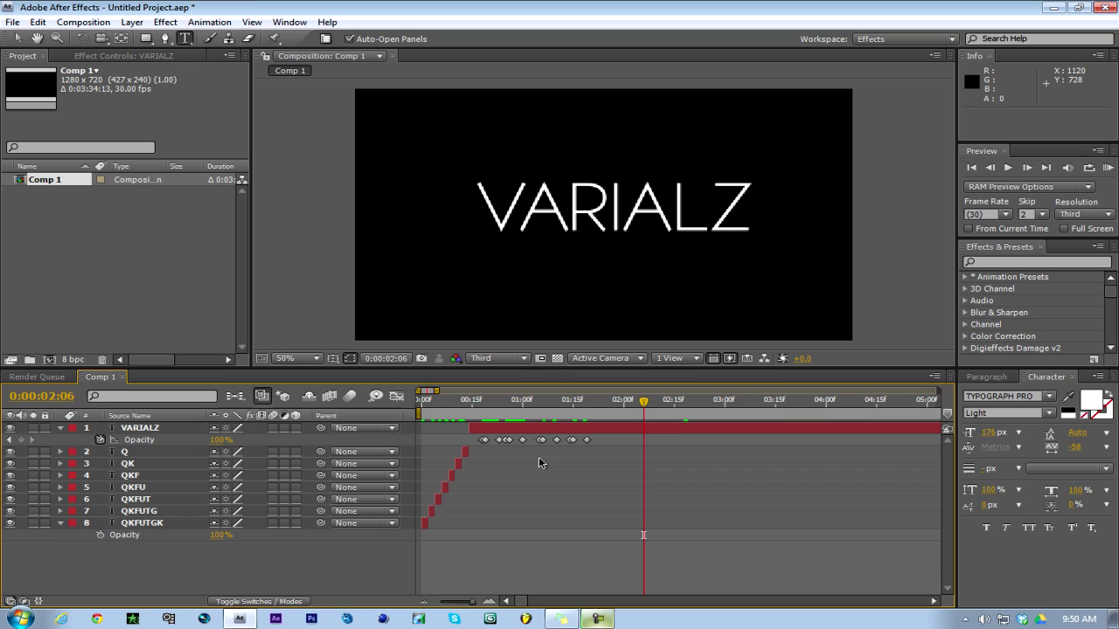
left_click_drag(488, 407, 474, 404)
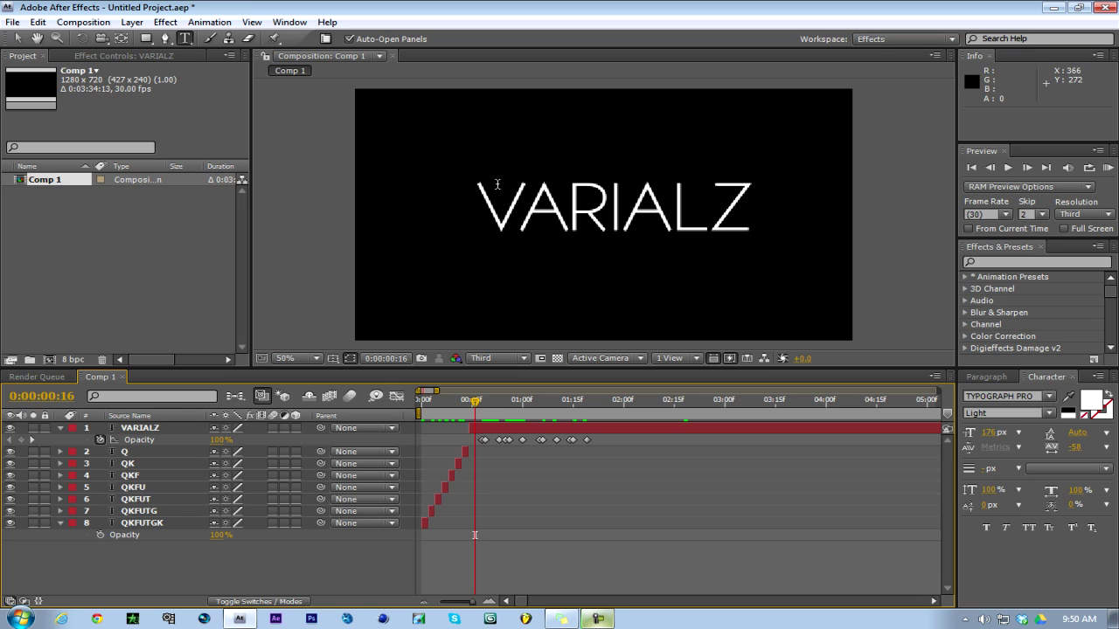
Switch Comp 1's preview resolution from Third to Full and scrub later in the timeline
left_click(516, 361)
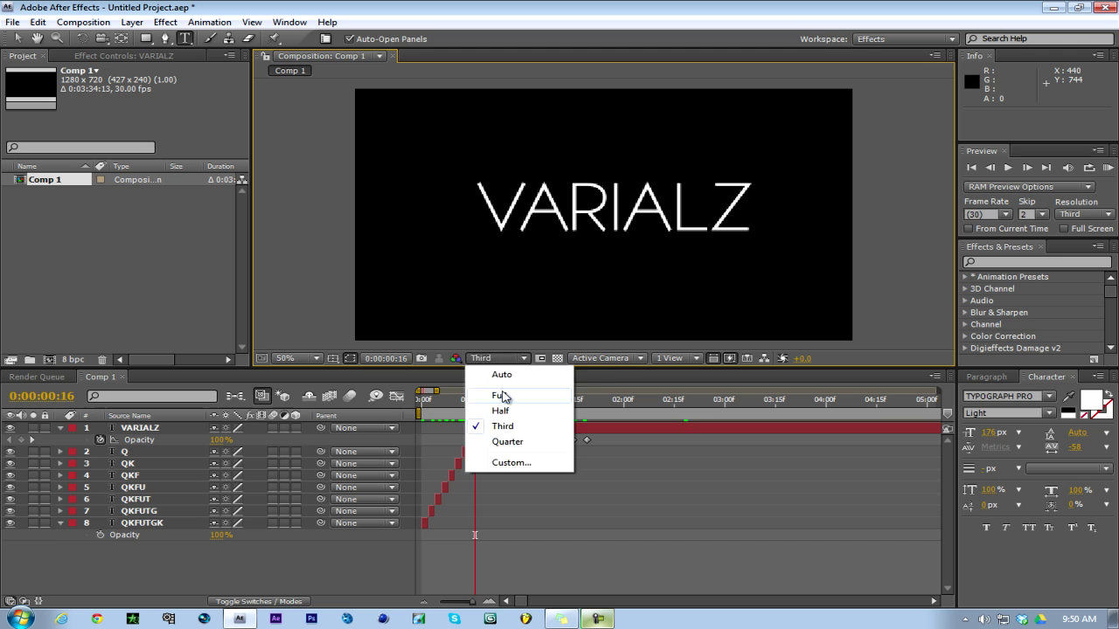
left_click(503, 394)
left_click_drag(468, 401, 627, 407)
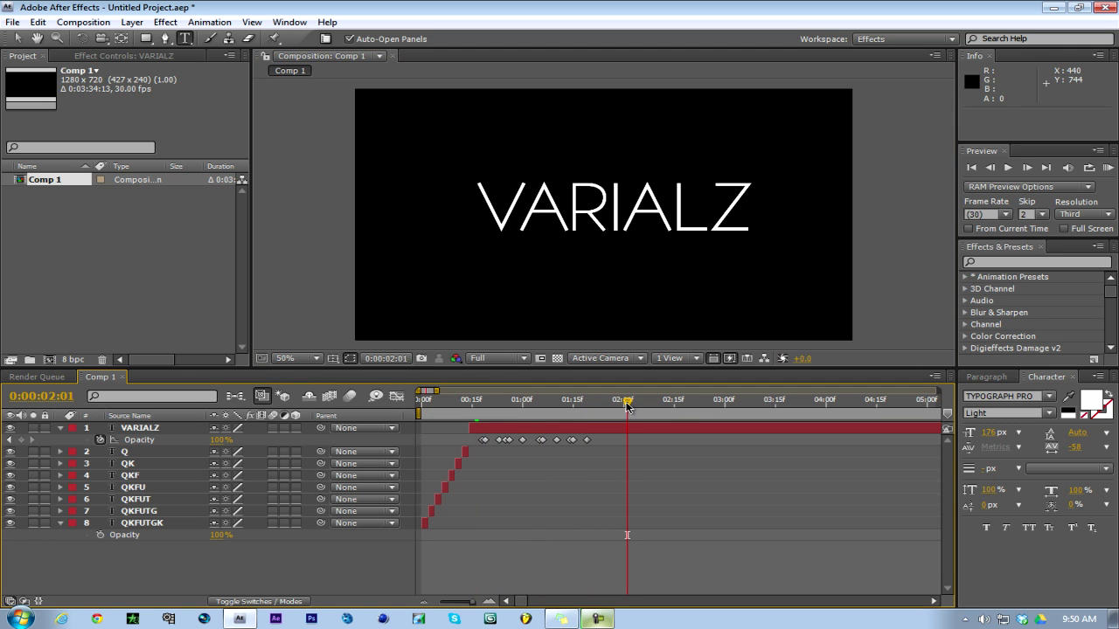